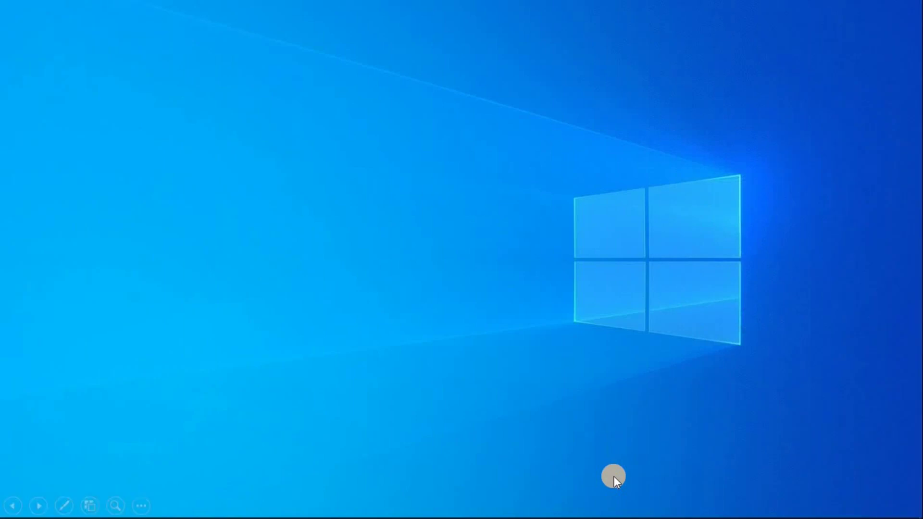
# Step: Launch the Opera browser from the desktop and maximize its window
pyautogui.press('super')
pyautogui.write('opera')
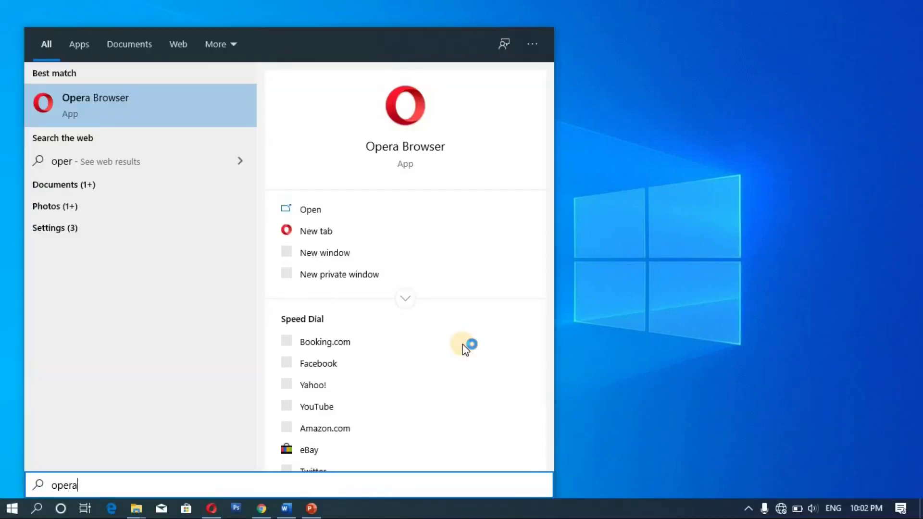
pyautogui.press('Return')
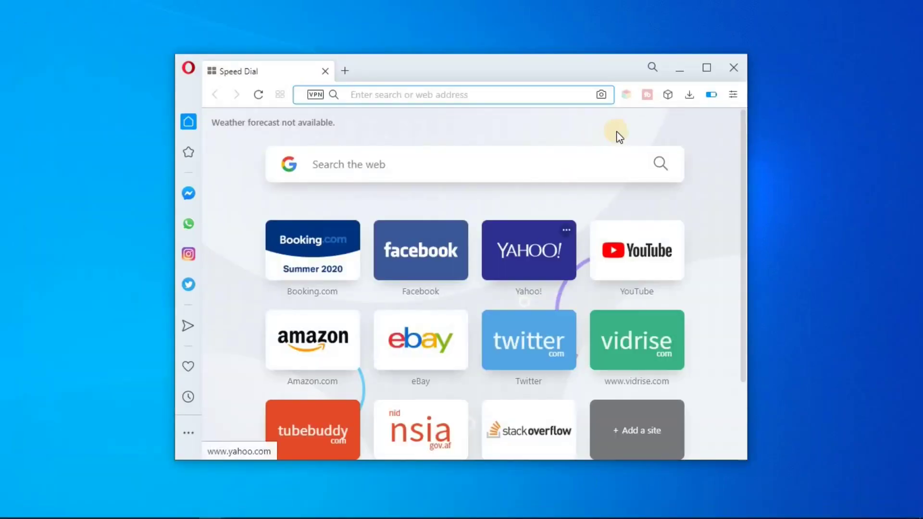
pyautogui.click(705, 68)
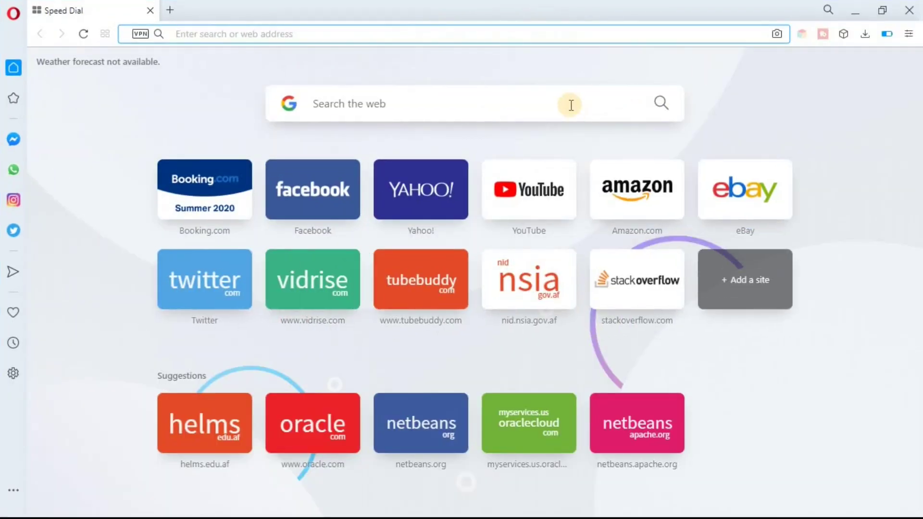
# Step: Search the web for "java jdk" and open Oracle's Java SE Development Kit 8 Downloads page
pyautogui.click(355, 105)
pyautogui.write('ja')
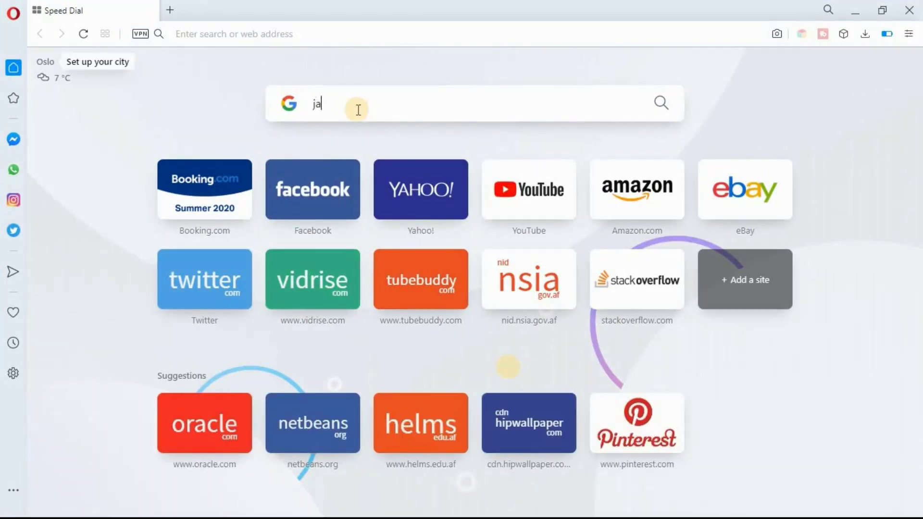
pyautogui.write('va jdk')
pyautogui.press('Return')
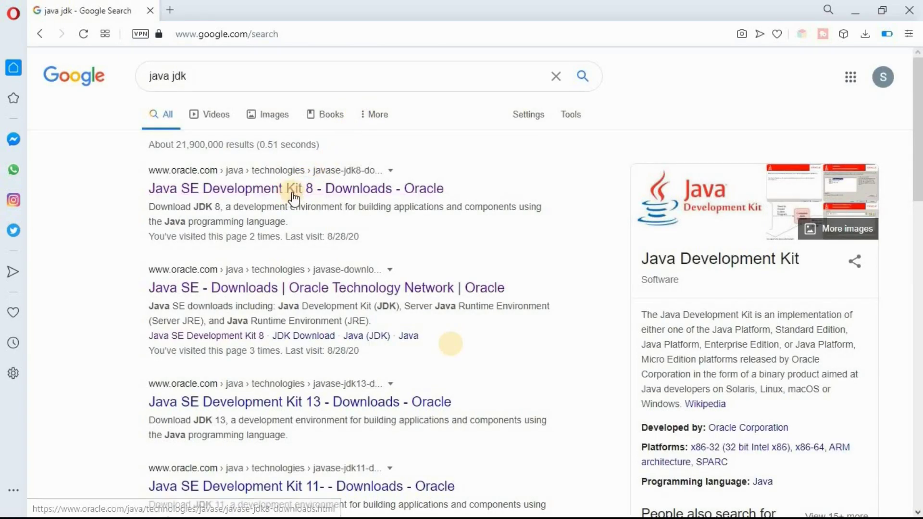
pyautogui.click(272, 193)
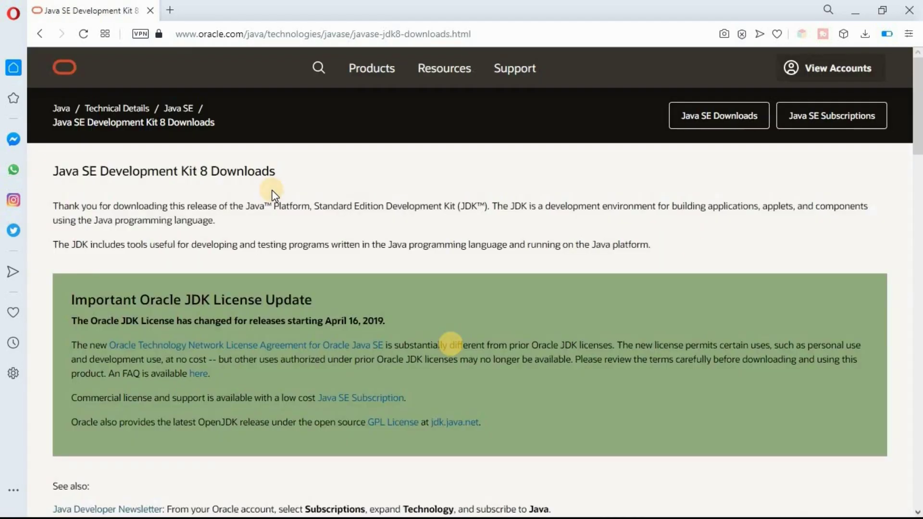
# Step: Request the Windows x64 installer jdk-8u261-windows-x64.exe, accepting the Oracle Technology Network License Agreement for Oracle Java SE
pyautogui.moveTo(920, 99); pyautogui.dragTo(842, 240)
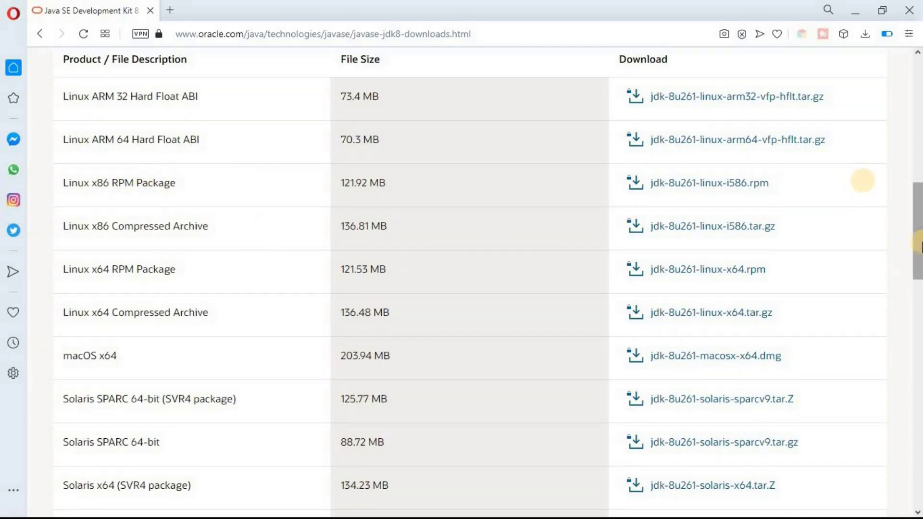
pyautogui.click(907, 309)
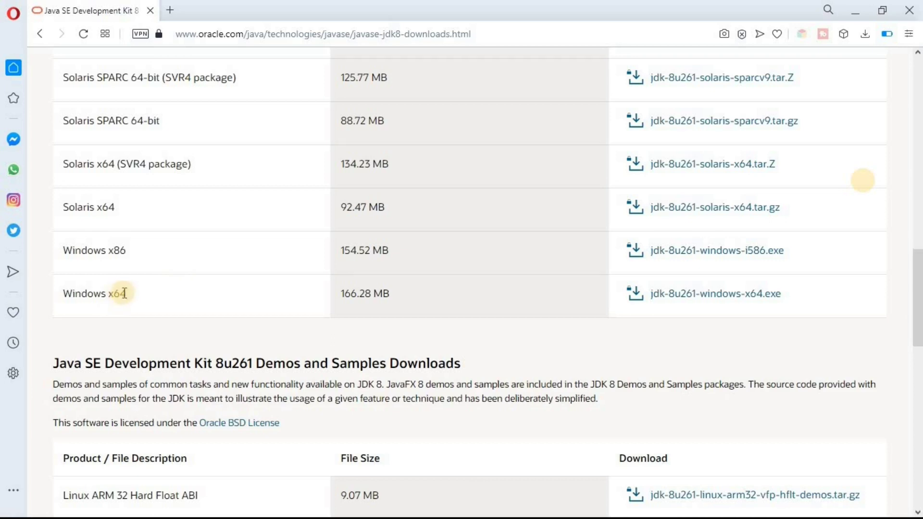
pyautogui.moveTo(129, 294); pyautogui.dragTo(114, 294)
pyautogui.click(678, 294)
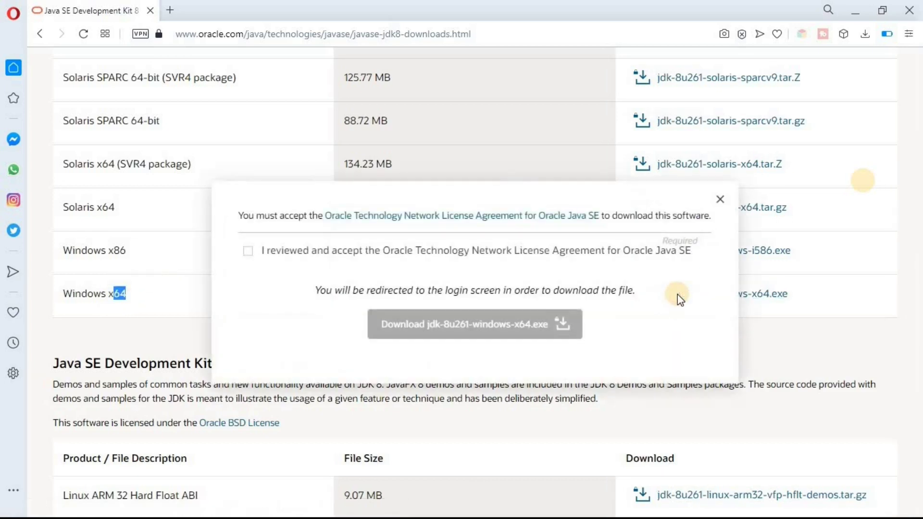
pyautogui.click(253, 250)
pyautogui.click(441, 330)
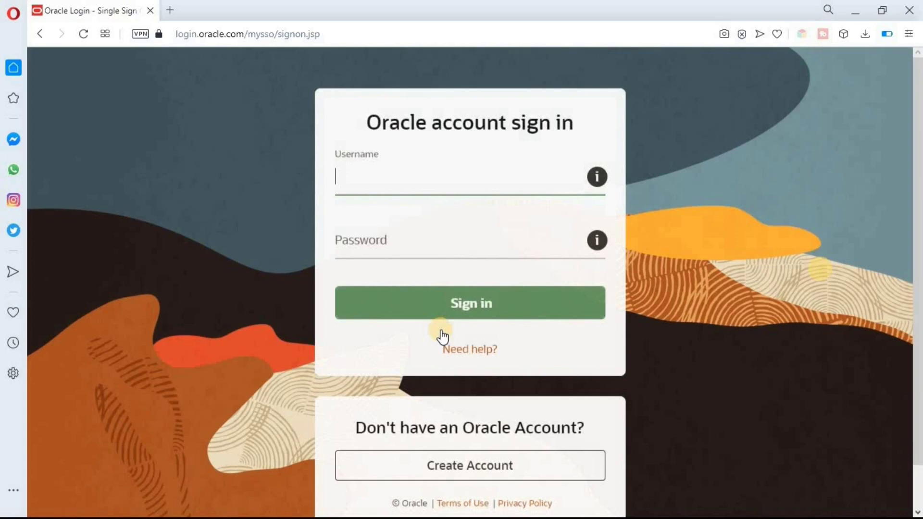
# Step: Sign in to Oracle by entering the account password, and save jdk-8u261-windows-x64.exe to the Desktop folder
pyautogui.scroll(-1, 423, 327)
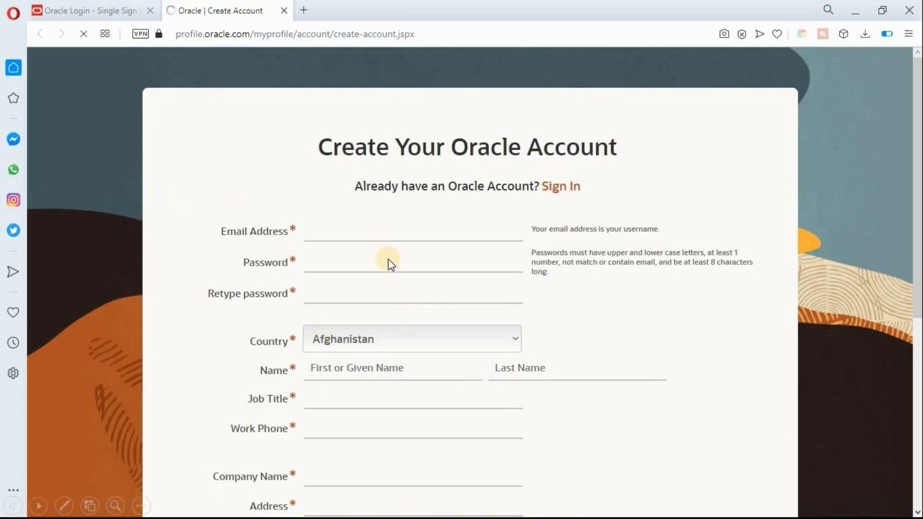
pyautogui.hotkey('ctrl', 'w')
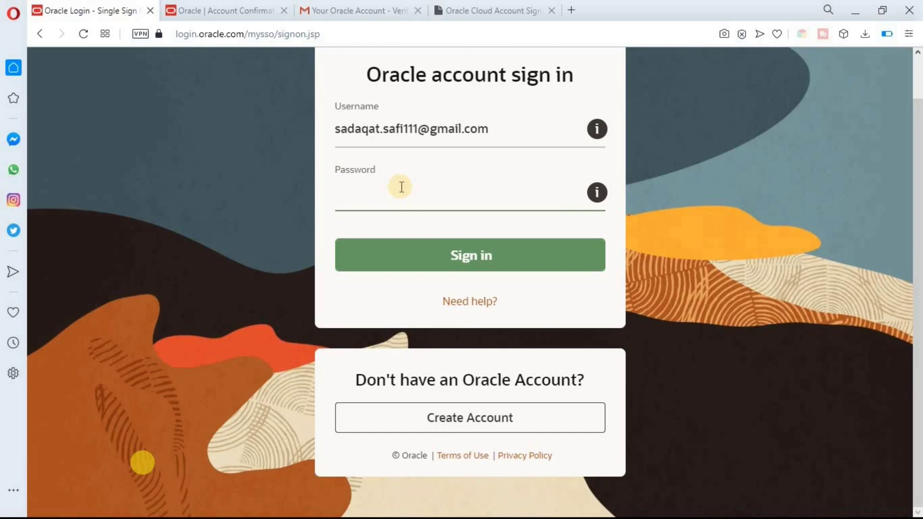
pyautogui.write('*********')
pyautogui.write('***')
pyautogui.click(431, 247)
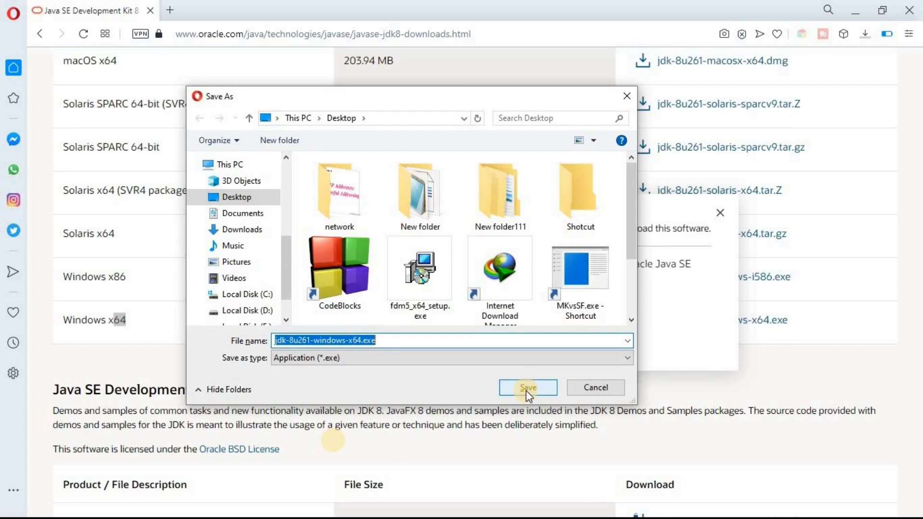
pyautogui.click(526, 390)
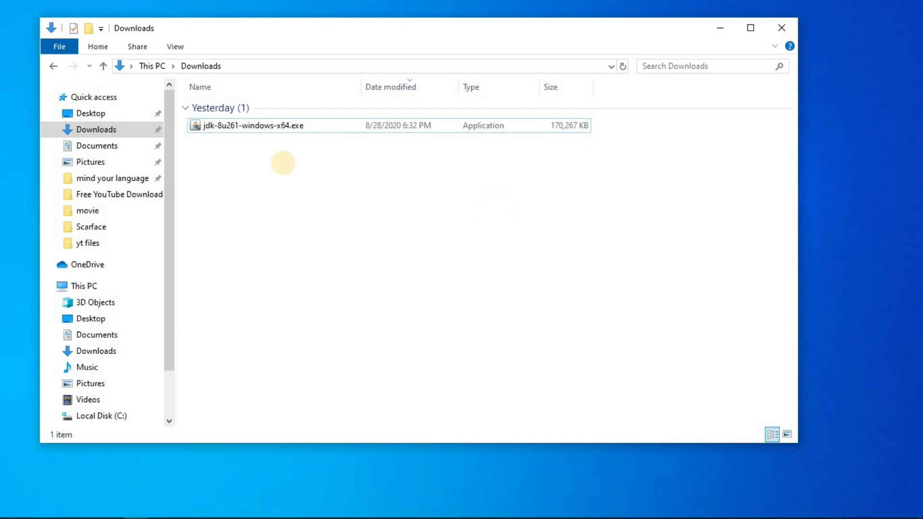
# Step: Run jdk-8u261-windows-x64.exe from Downloads and complete the Java setup, keeping the destination folder C:\Program Files\Java\jre1.8.0_261
pyautogui.click(235, 132)
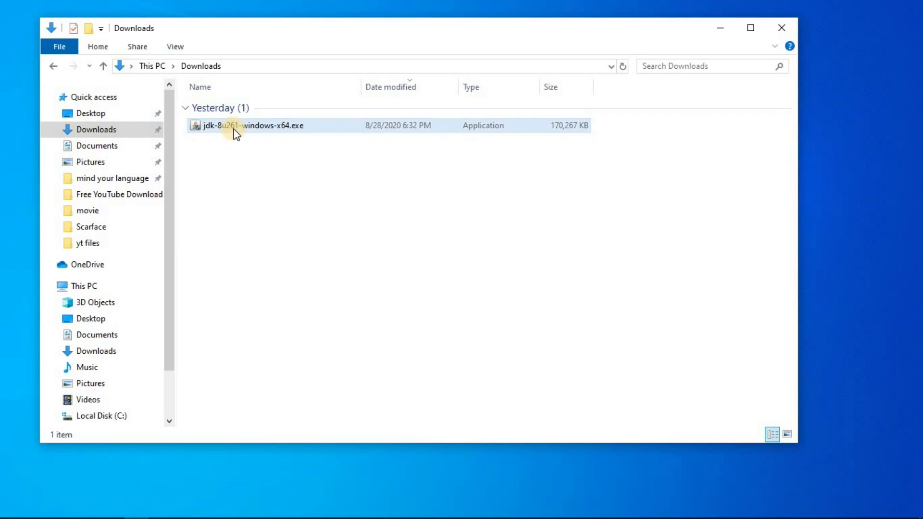
pyautogui.doubleClick(235, 132)
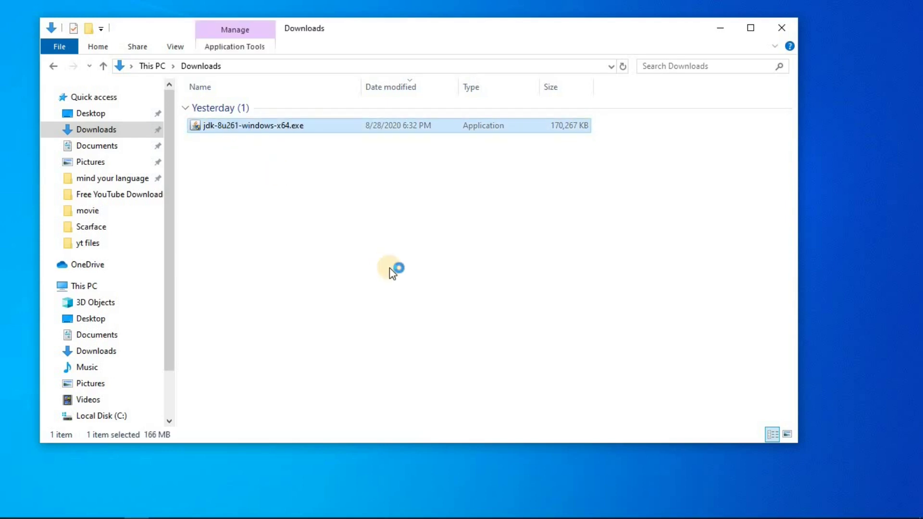
pyautogui.click(578, 373)
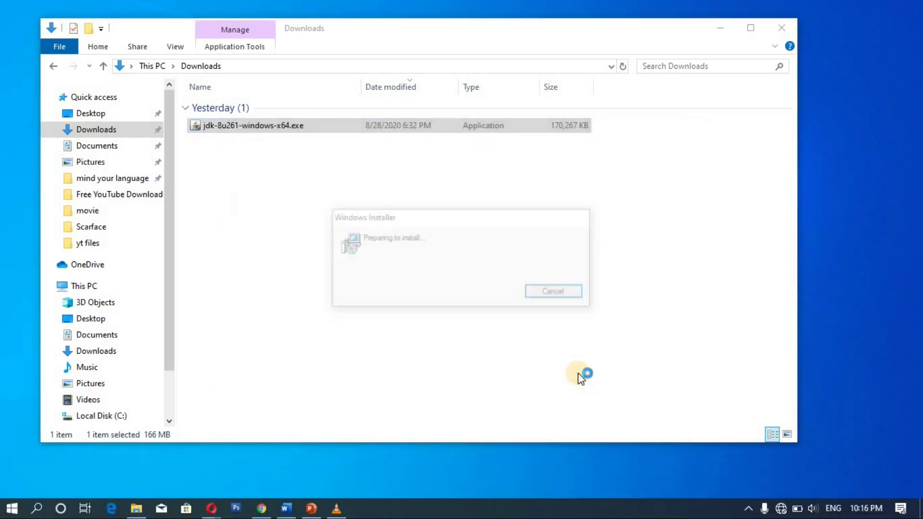
pyautogui.click(542, 368)
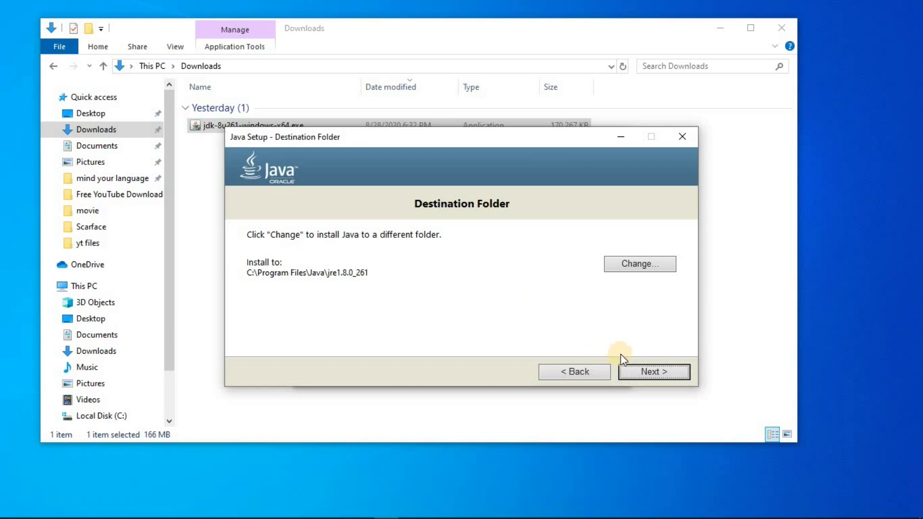
pyautogui.click(636, 373)
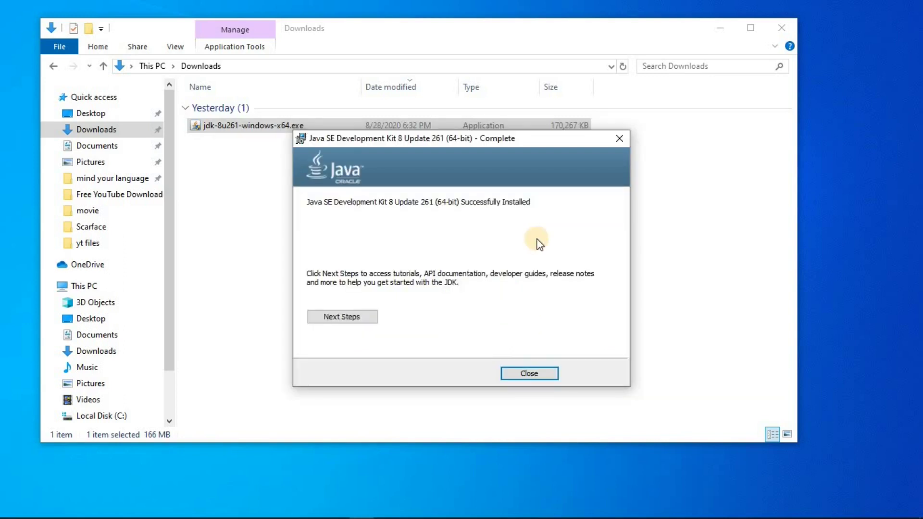
pyautogui.click(524, 373)
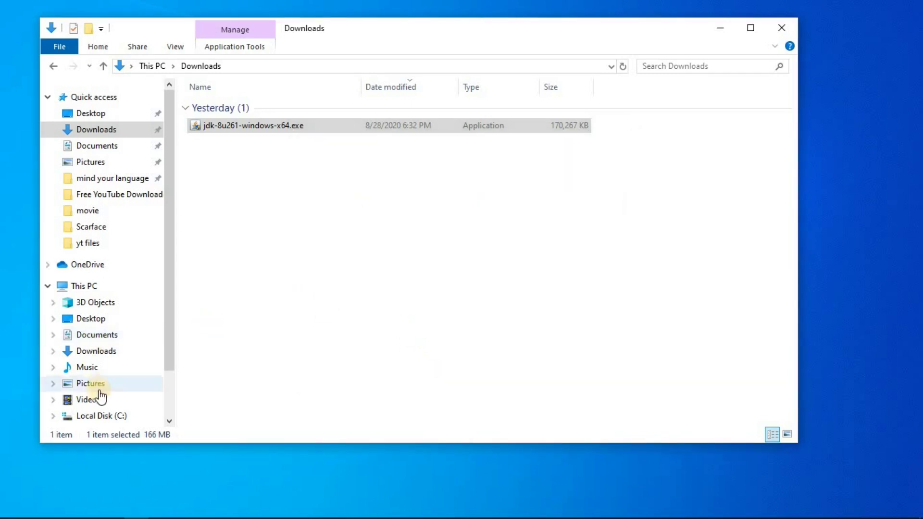
# Step: Go to the JDK's bin folder in File Explorer and copy its path, C:\Program Files\Java\jdk1.8.0_261\bin
pyautogui.click(97, 414)
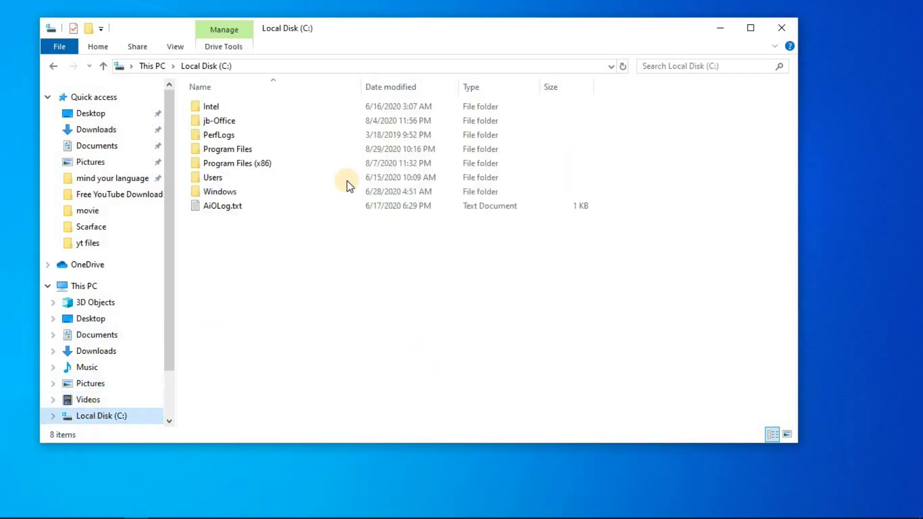
pyautogui.doubleClick(230, 152)
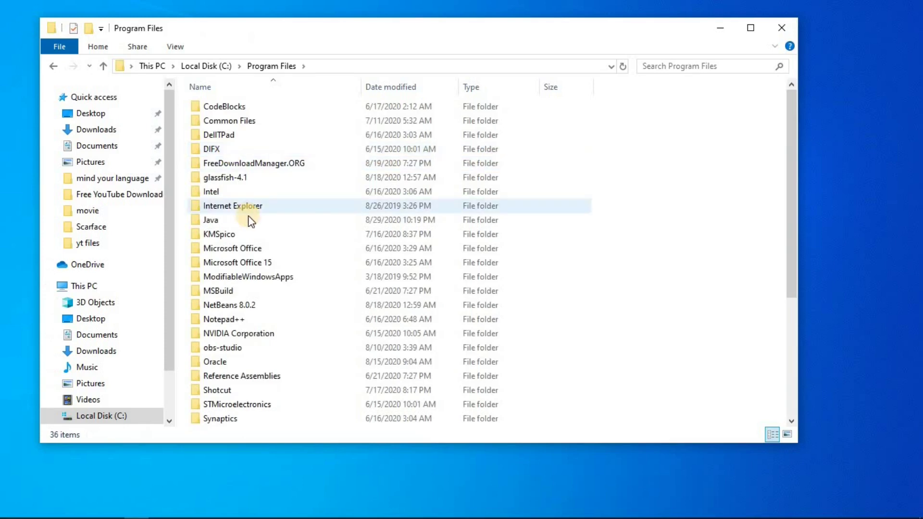
pyautogui.doubleClick(215, 221)
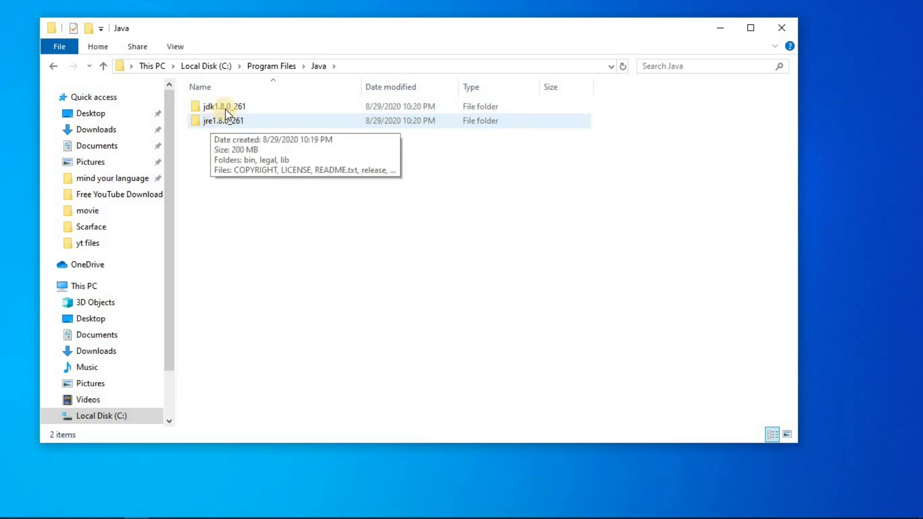
pyautogui.click(225, 109)
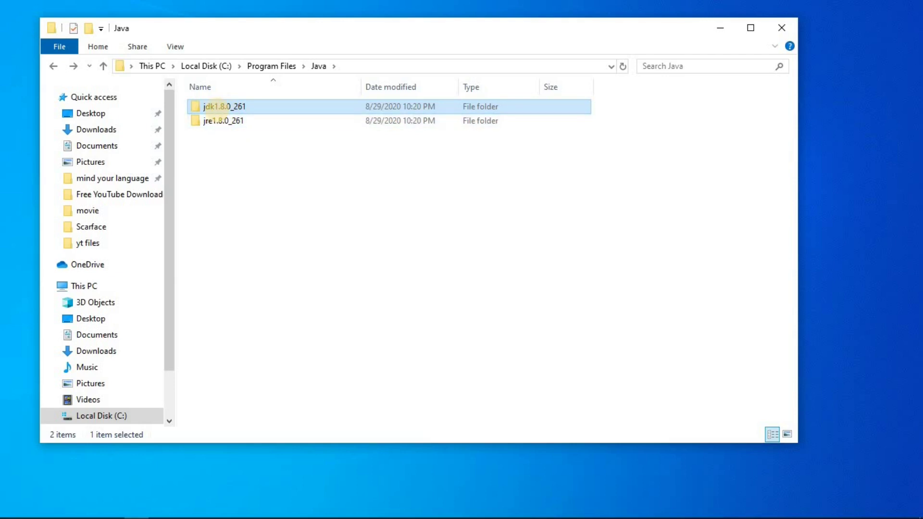
pyautogui.doubleClick(217, 109)
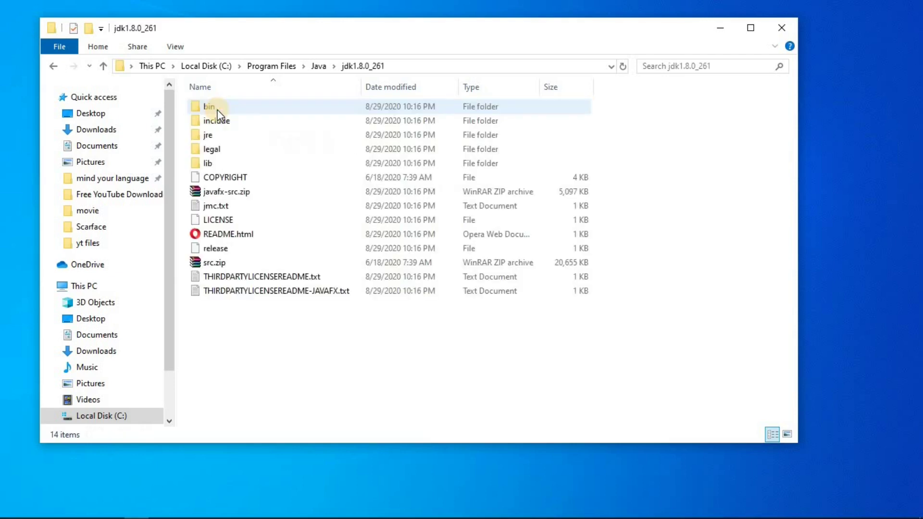
pyautogui.doubleClick(212, 108)
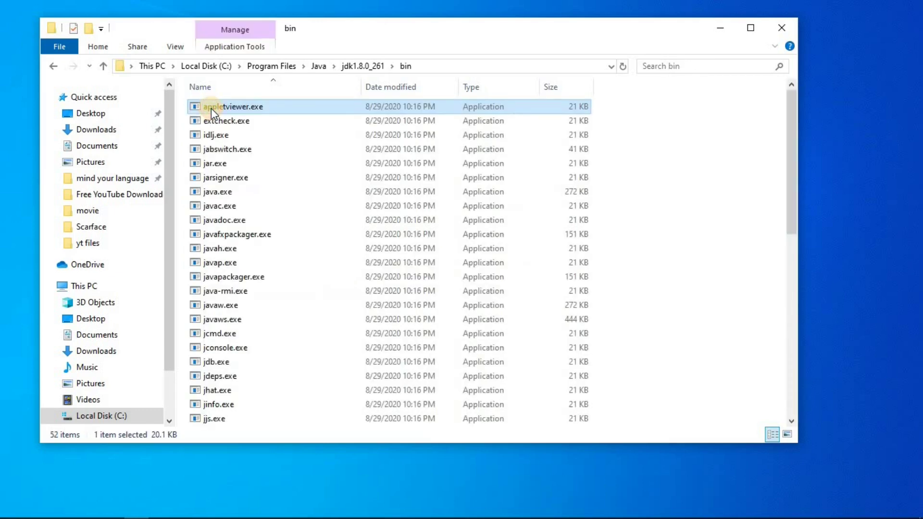
pyautogui.click(432, 66)
pyautogui.hotkey('ctrl', 'c')
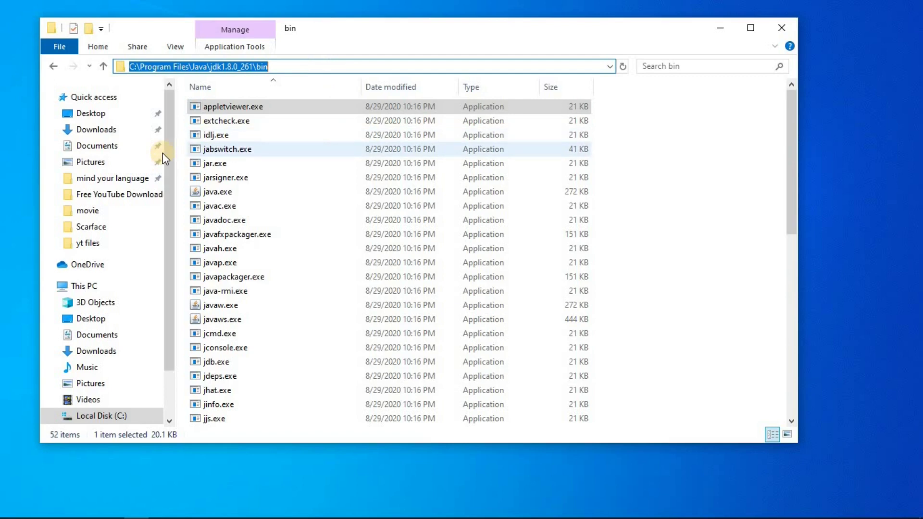
# Step: Open the Environment Variables dialog from the computer's advanced system settings
pyautogui.rightClick(90, 288)
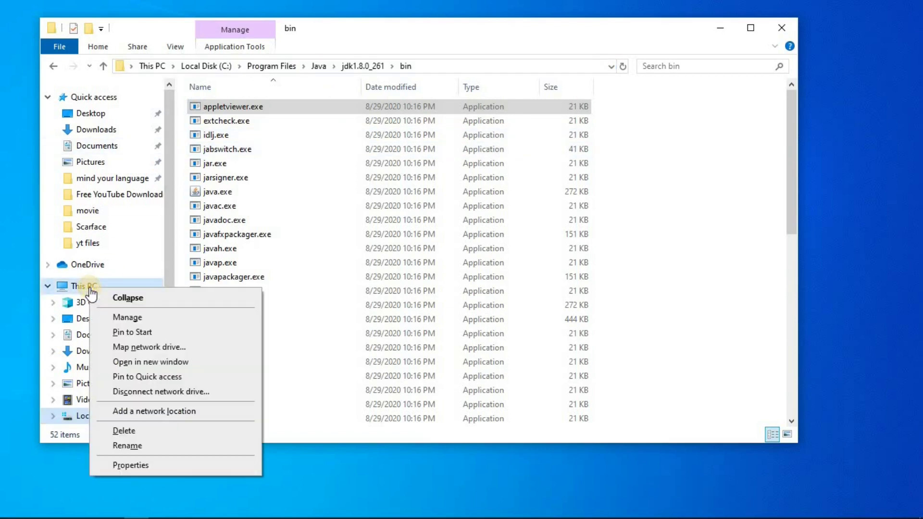
pyautogui.click(124, 463)
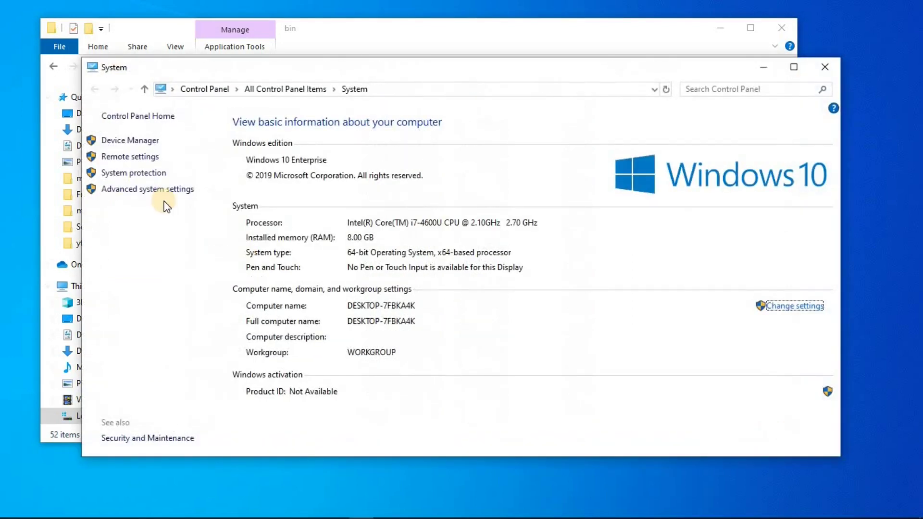
pyautogui.click(158, 190)
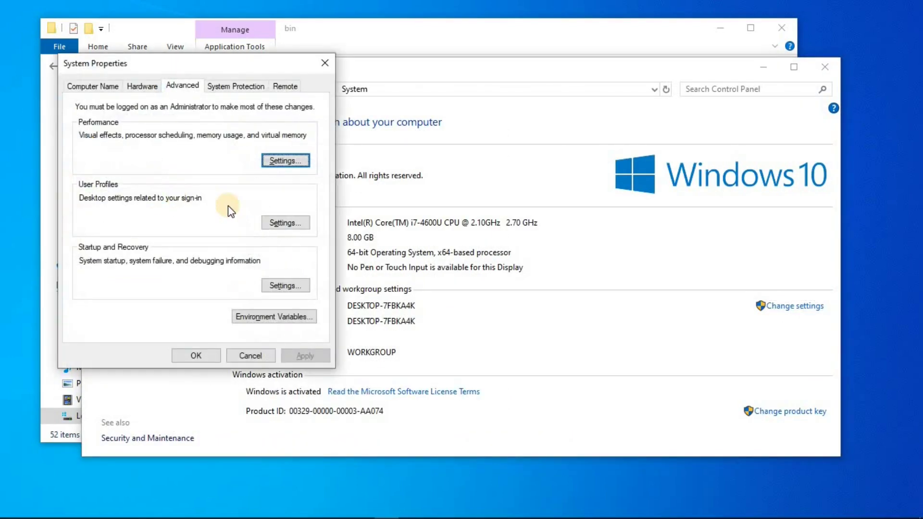
pyautogui.click(281, 318)
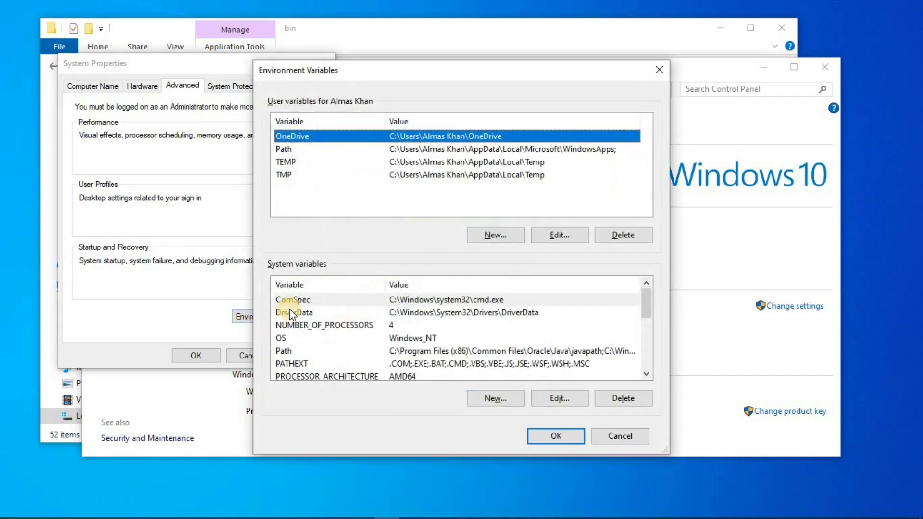
# Step: Add C:\Program Files\Java\jdk1.8.0_261\bin as a new entry in the system Path variable and save the environment variables
pyautogui.click(286, 352)
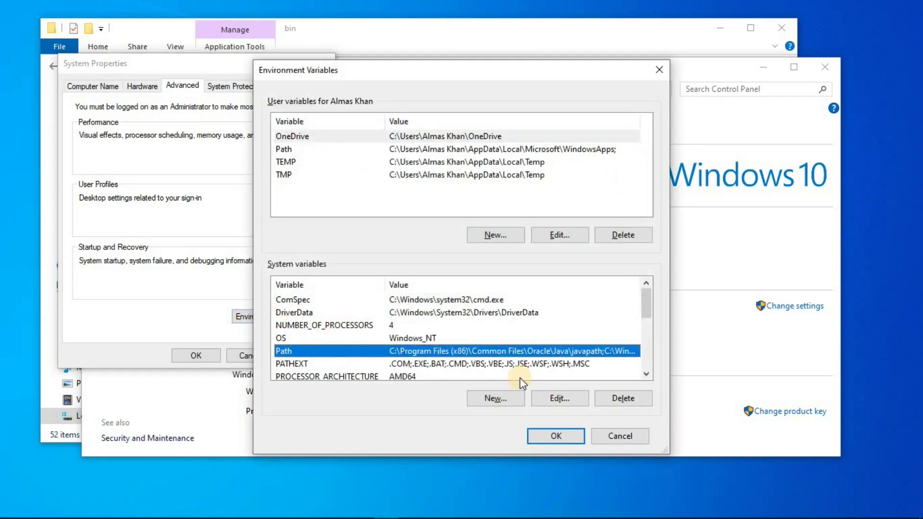
pyautogui.click(555, 396)
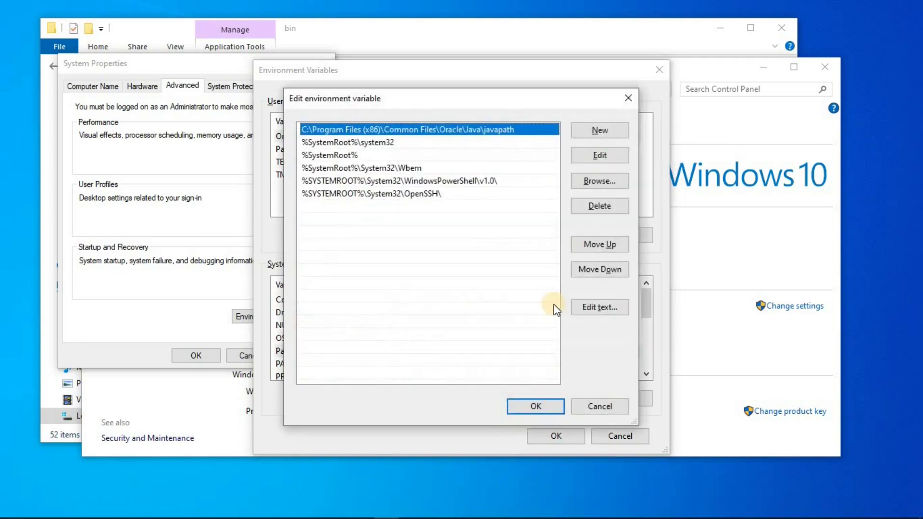
pyautogui.click(419, 215)
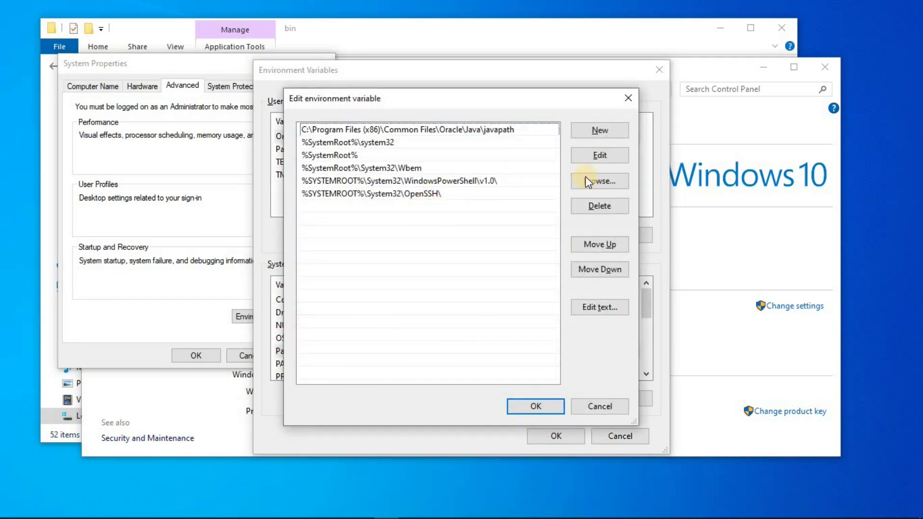
pyautogui.click(600, 131)
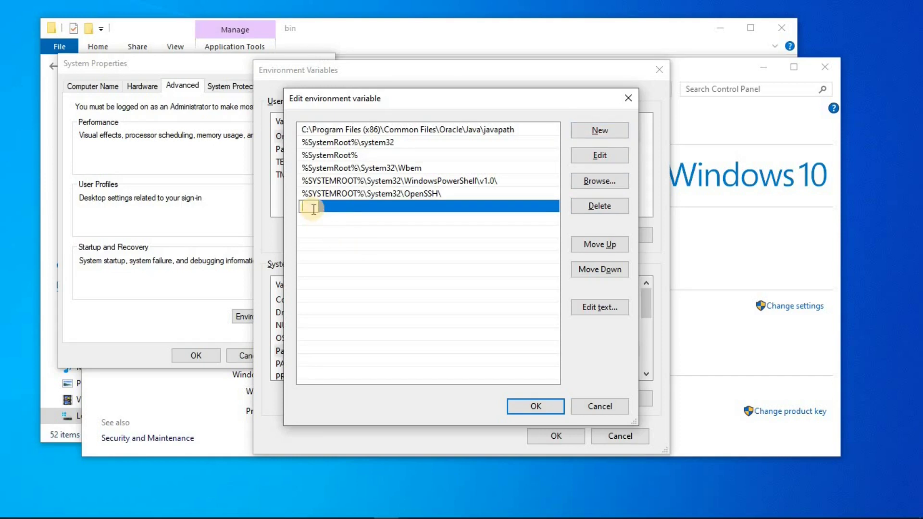
pyautogui.hotkey('ctrl', 'v')
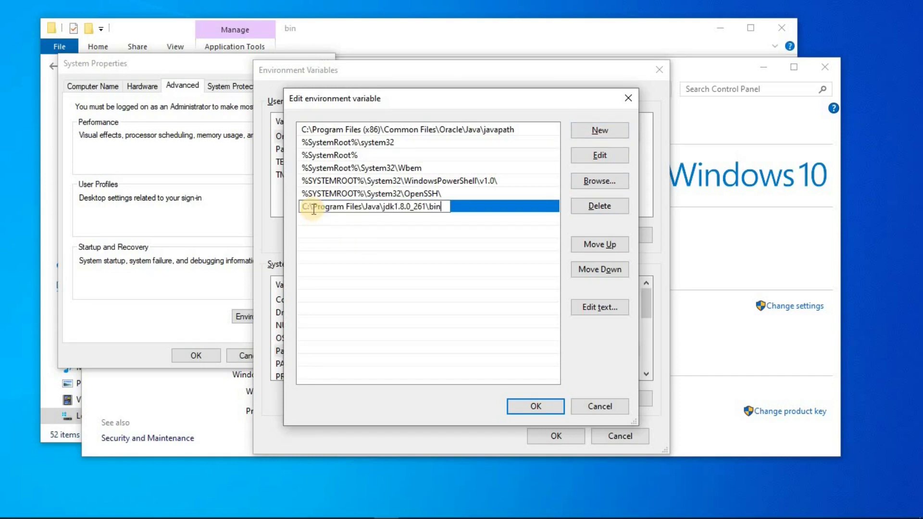
pyautogui.click(514, 406)
pyautogui.click(552, 435)
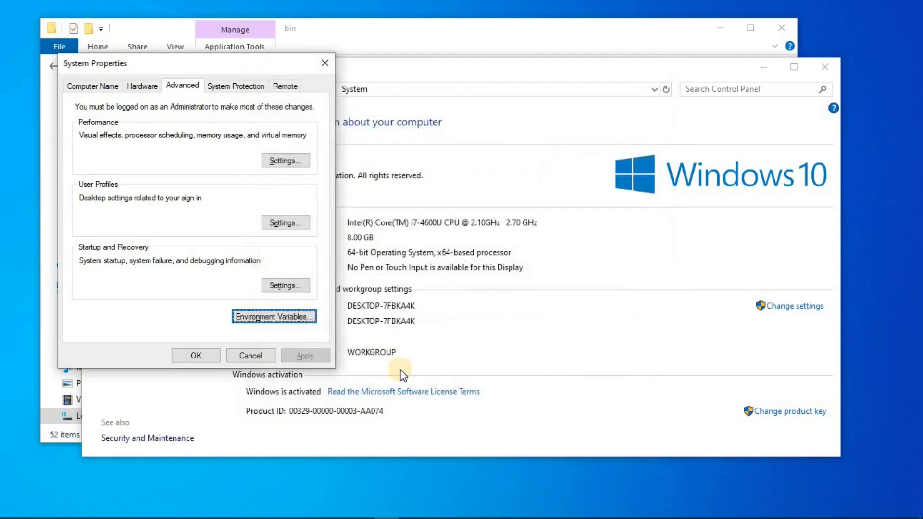
# Step: Go to the bin folder of jre1.8.0_261 in File Explorer and copy its path, C:\Program Files\Java\jre1.8.0_261\bin
pyautogui.click(640, 28)
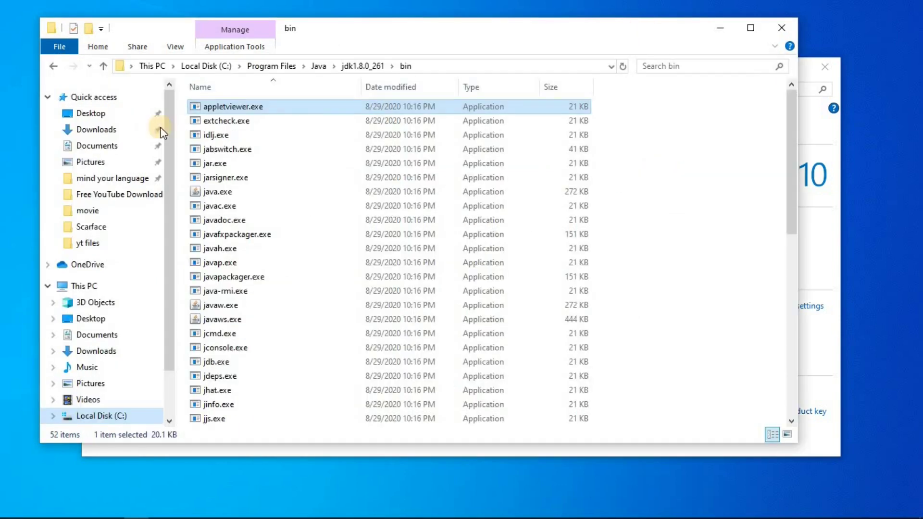
pyautogui.click(53, 66)
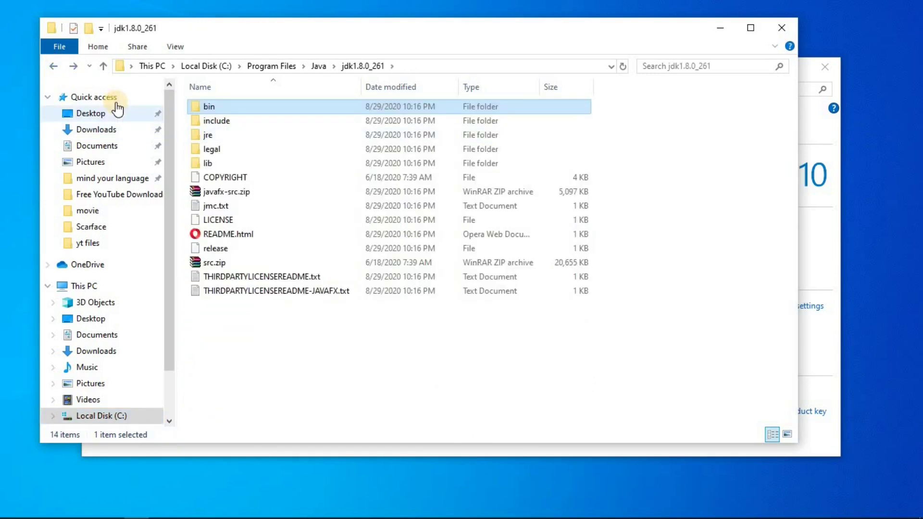
pyautogui.click(52, 66)
pyautogui.click(233, 122)
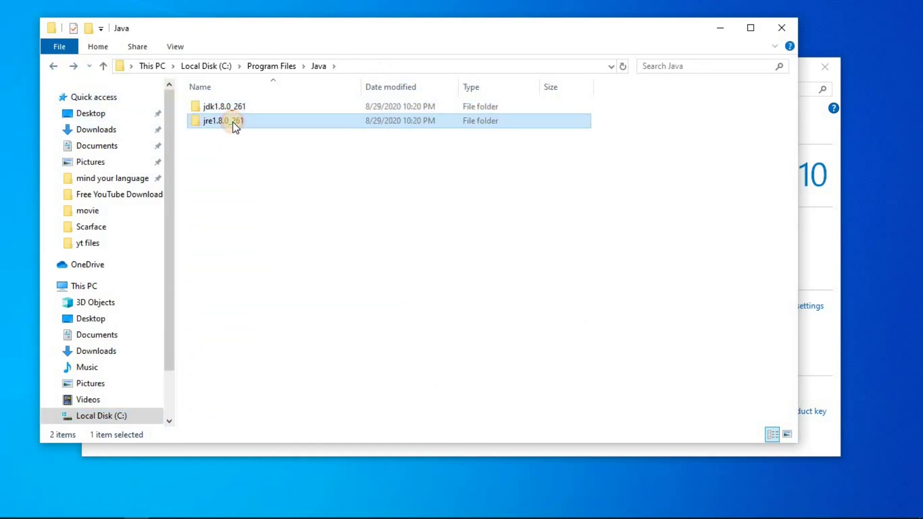
pyautogui.doubleClick(232, 122)
pyautogui.doubleClick(214, 104)
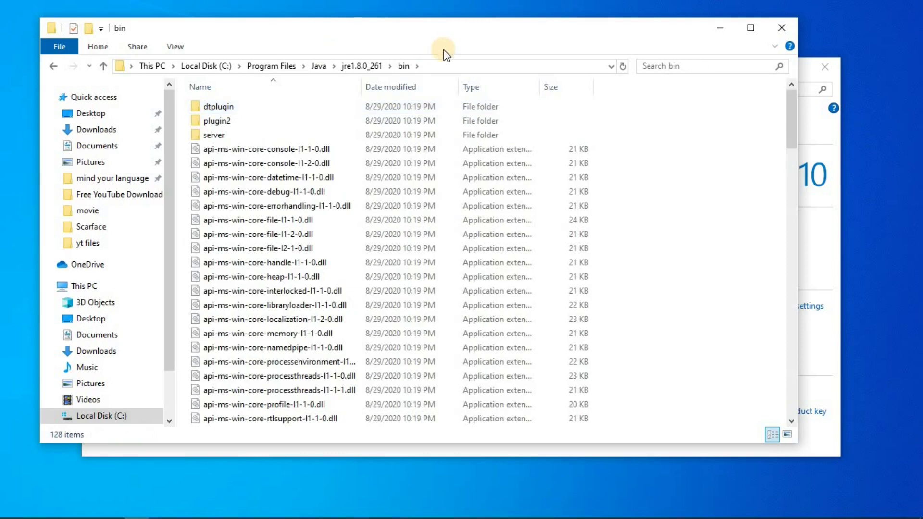
pyautogui.click(444, 66)
pyautogui.hotkey('ctrl', 'c')
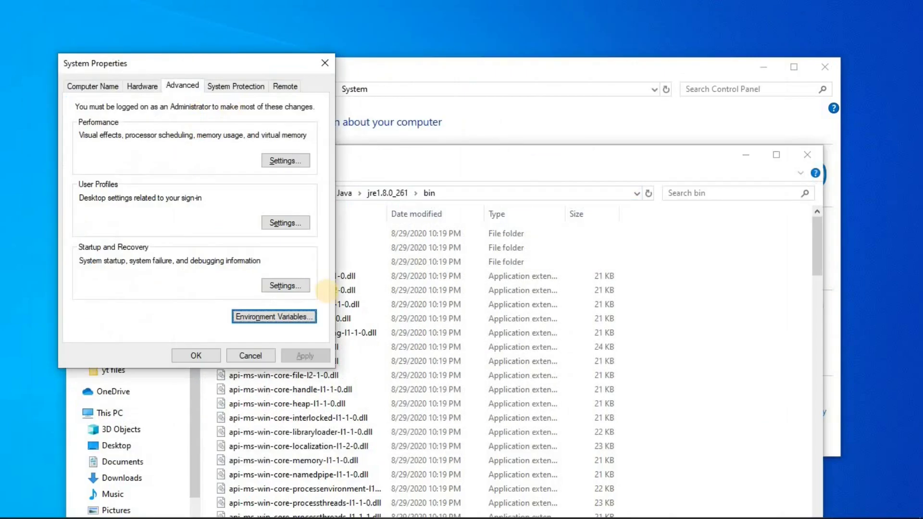
# Step: Add C:\Program Files\Java\jre1.8.0_261\bin as a new entry in the system Path variable and save the environment variables
pyautogui.click(287, 315)
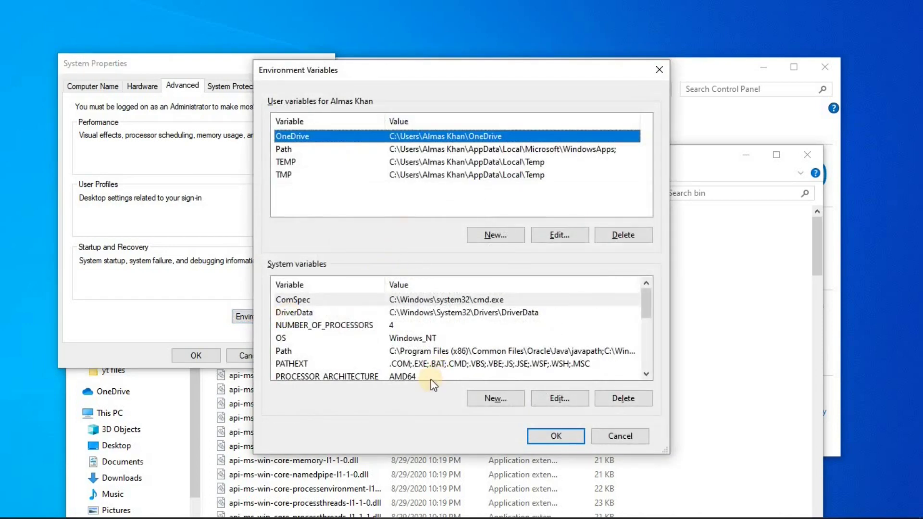
pyautogui.click(299, 350)
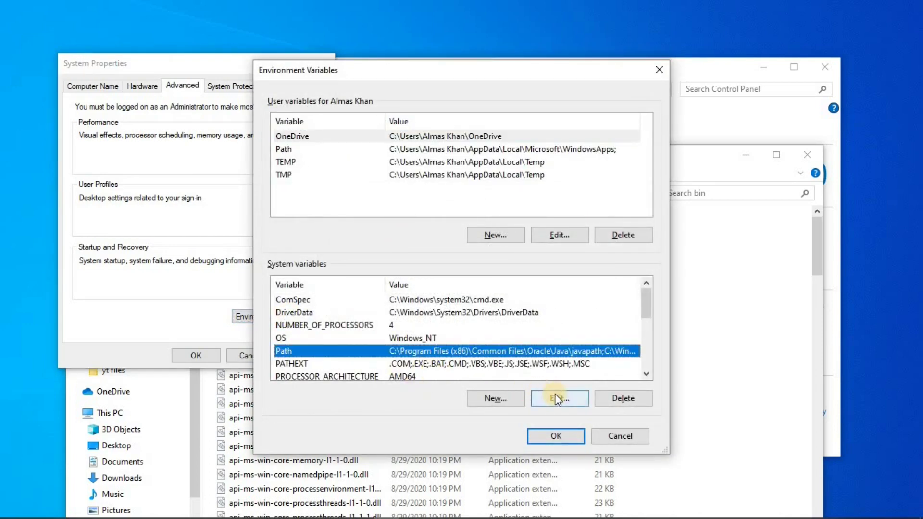
pyautogui.click(555, 395)
pyautogui.click(592, 137)
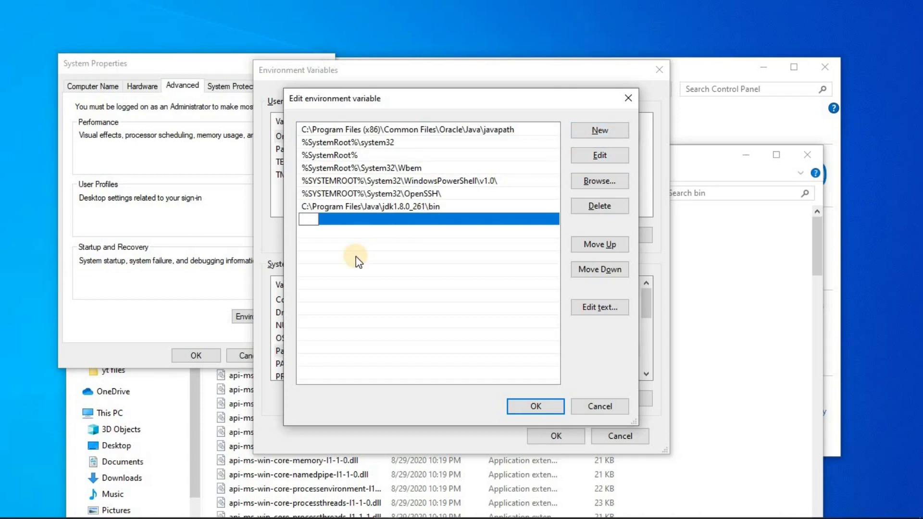
pyautogui.hotkey('ctrl', 'v')
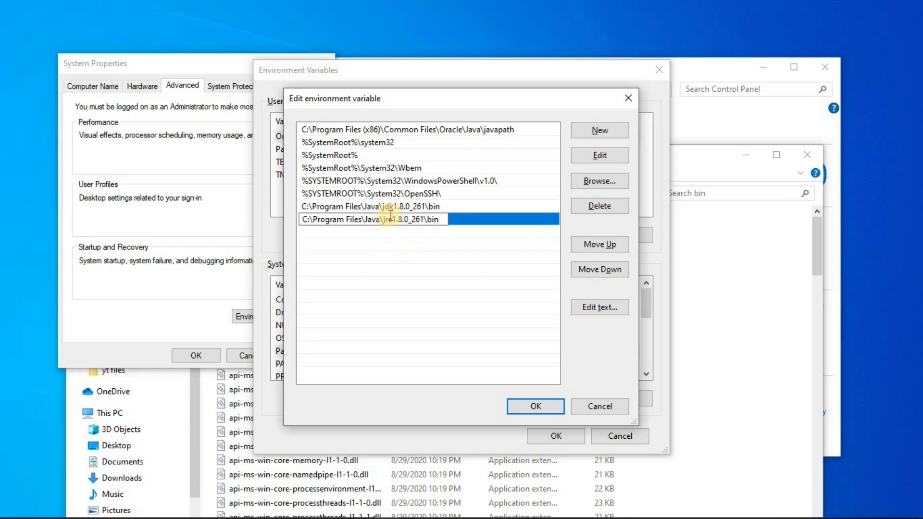
pyautogui.click(533, 406)
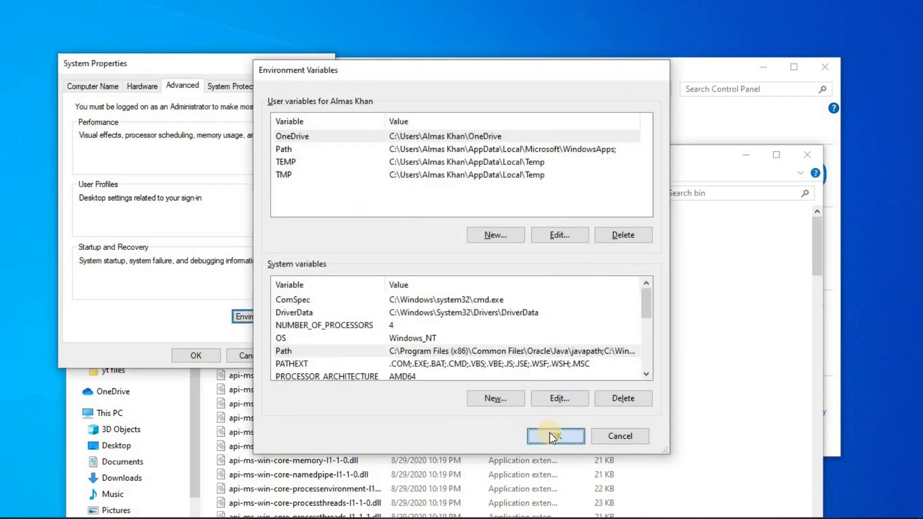
pyautogui.click(550, 435)
# Step: Confirm the System Properties dialog and close the File Explorer and System windows
pyautogui.click(181, 354)
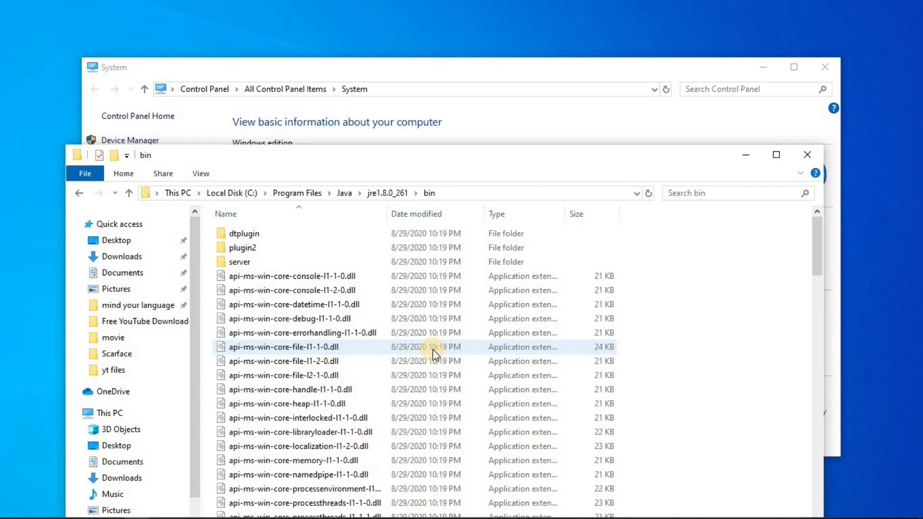
pyautogui.click(805, 154)
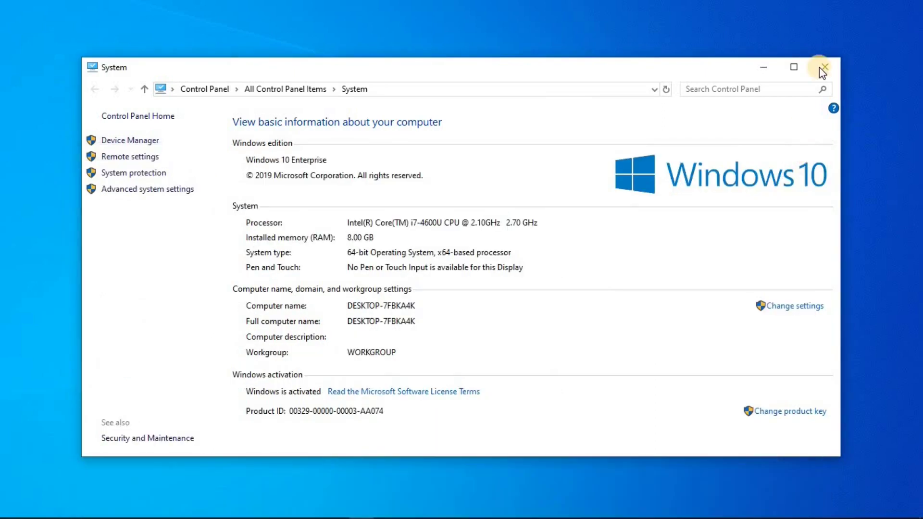
pyautogui.click(822, 66)
# Step: Launch the Opera browser and maximize its window
pyautogui.press('super')
pyautogui.write('opera')
pyautogui.press('Return')
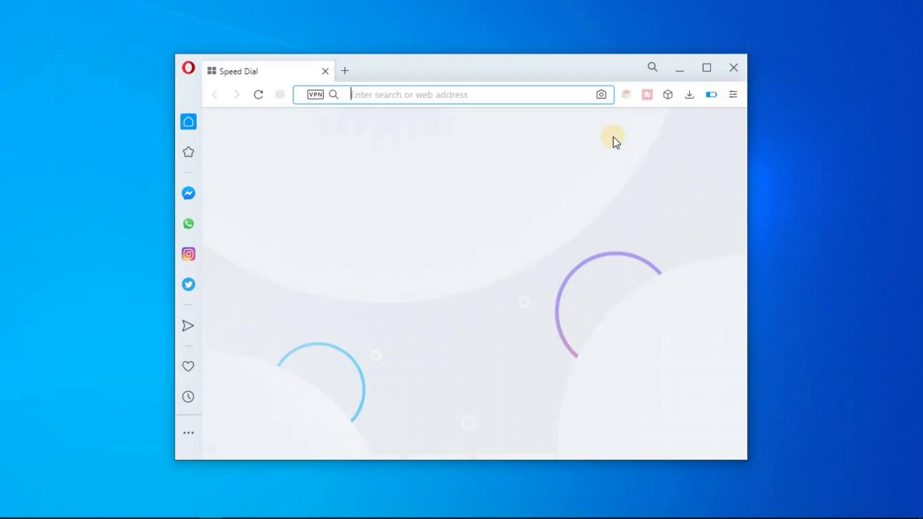
pyautogui.click(694, 65)
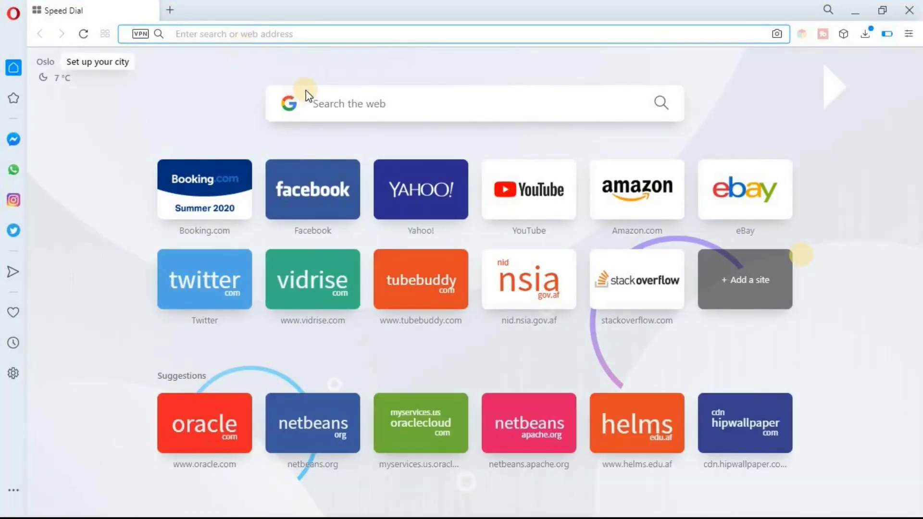
# Step: Search Google for the NetBeans IDE download
pyautogui.click(333, 104)
pyautogui.write('n')
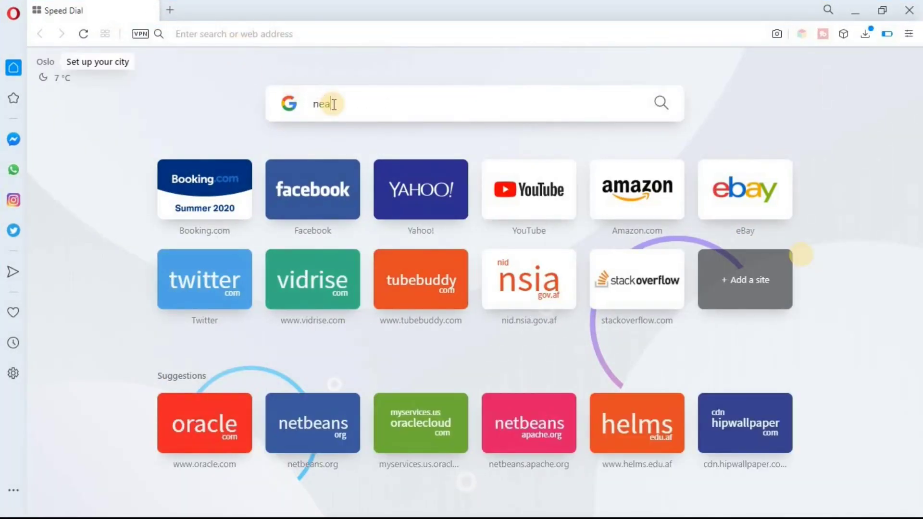
pyautogui.press('BackSpace')
pyautogui.write('netbeans')
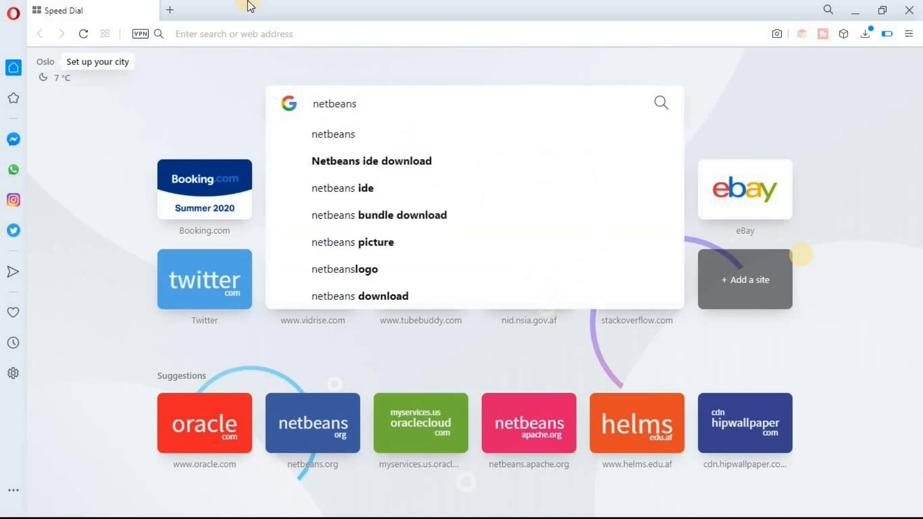
pyautogui.write(' ide d')
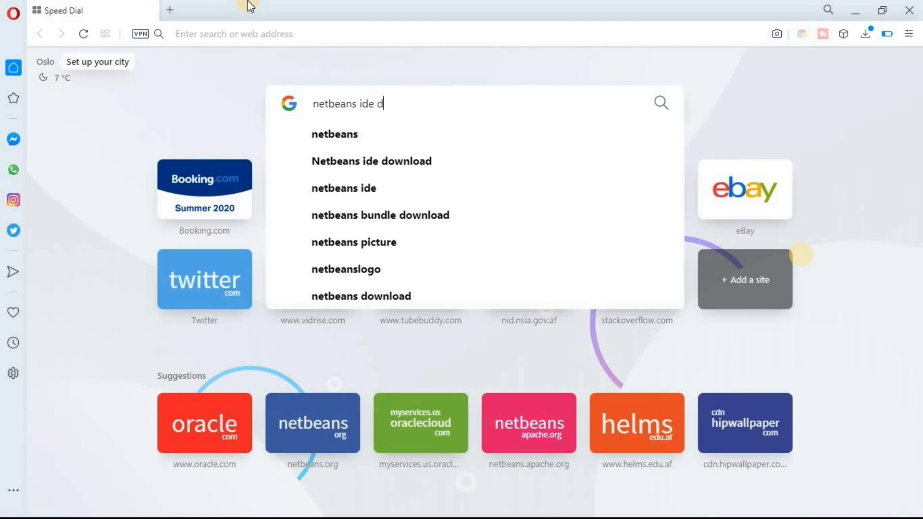
pyautogui.write('ownload')
pyautogui.press('Return')
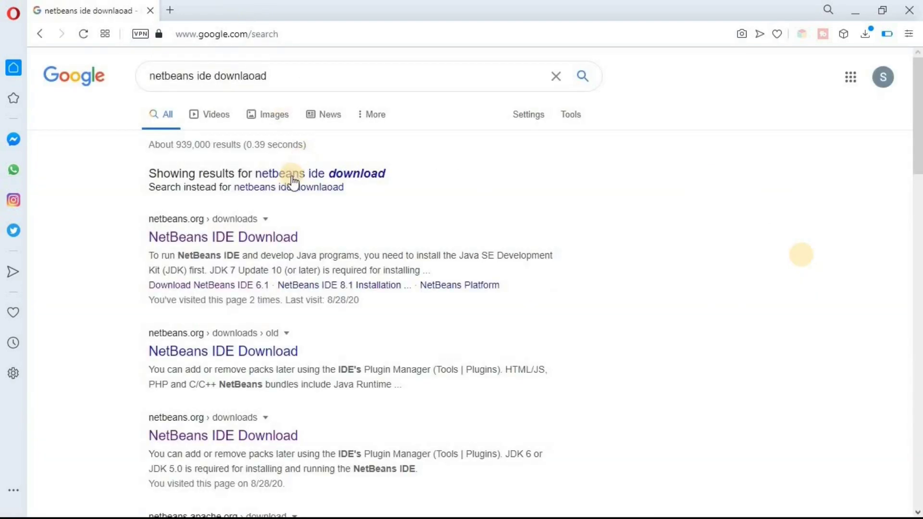
# Step: From the NetBeans IDE 8.2 RC page, save the All bundle for Windows as netbeans-8.2-windows.exe on the Desktop, and pause the download
pyautogui.click(235, 248)
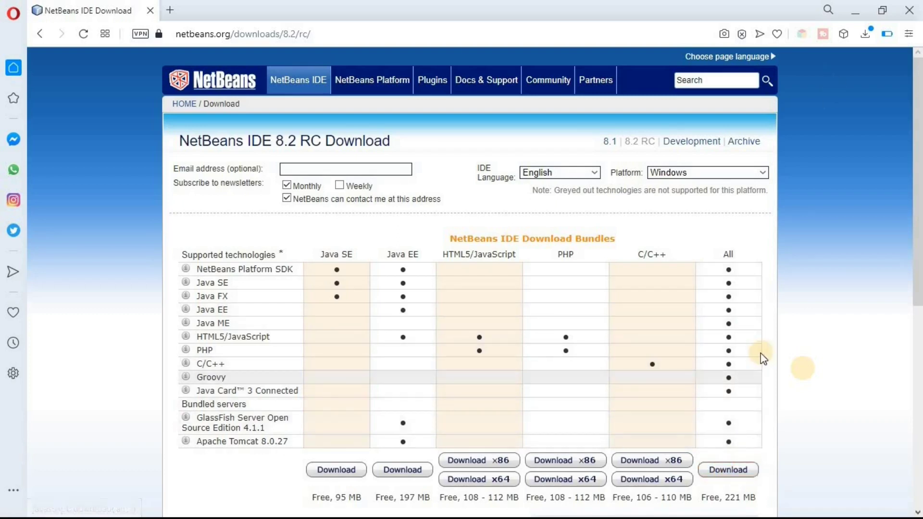
pyautogui.click(730, 473)
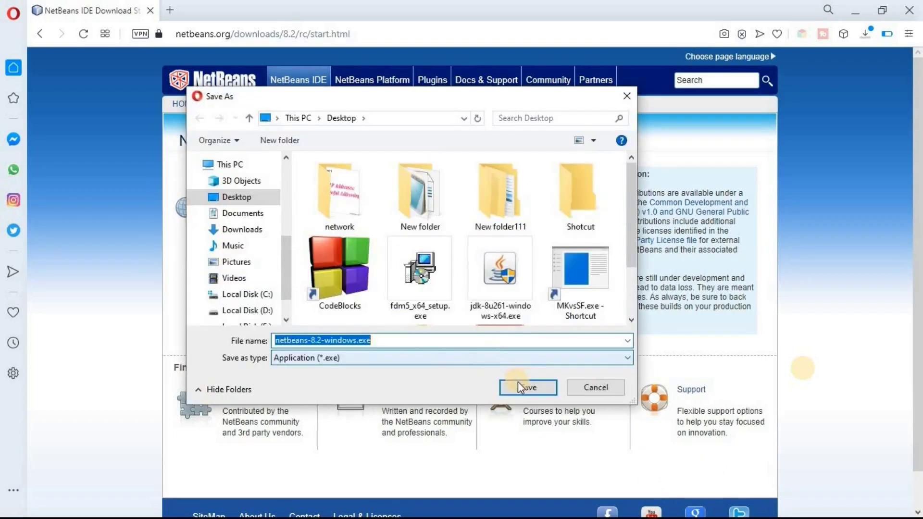
pyautogui.click(521, 386)
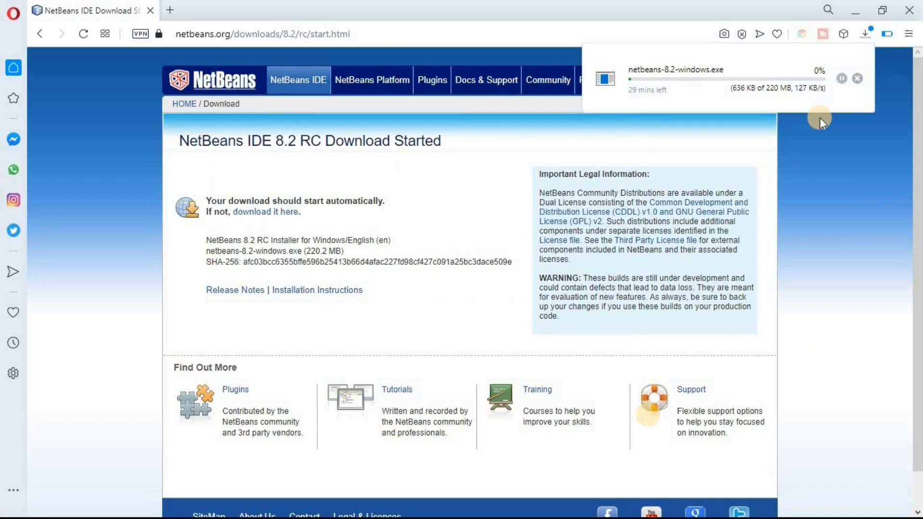
pyautogui.click(841, 79)
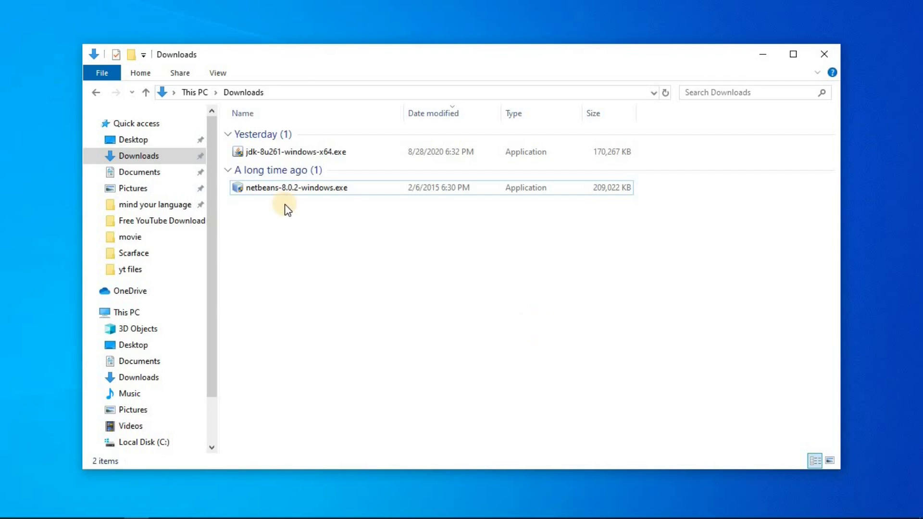
# Step: Run netbeans-8.0.2-windows.exe from Downloads, keep the default packs and runtimes, and accept the NetBeans IDE license agreement
pyautogui.click(283, 192)
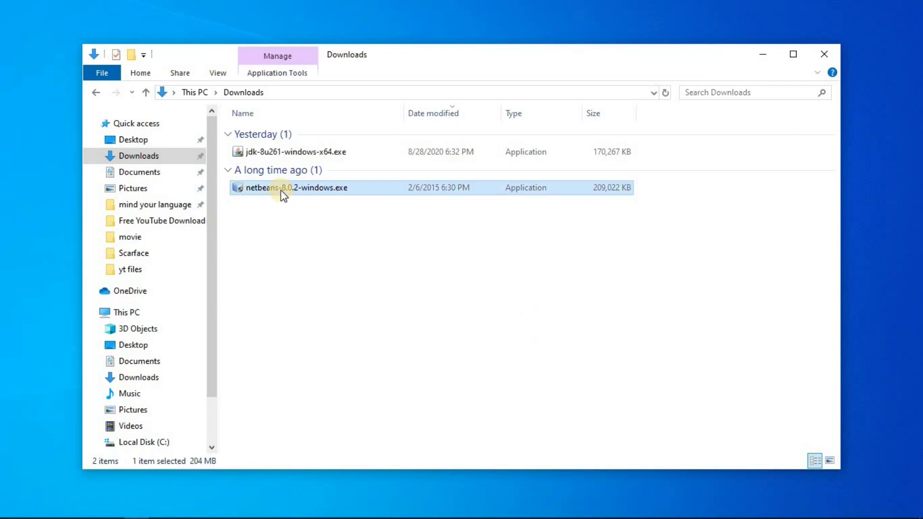
pyautogui.doubleClick(282, 194)
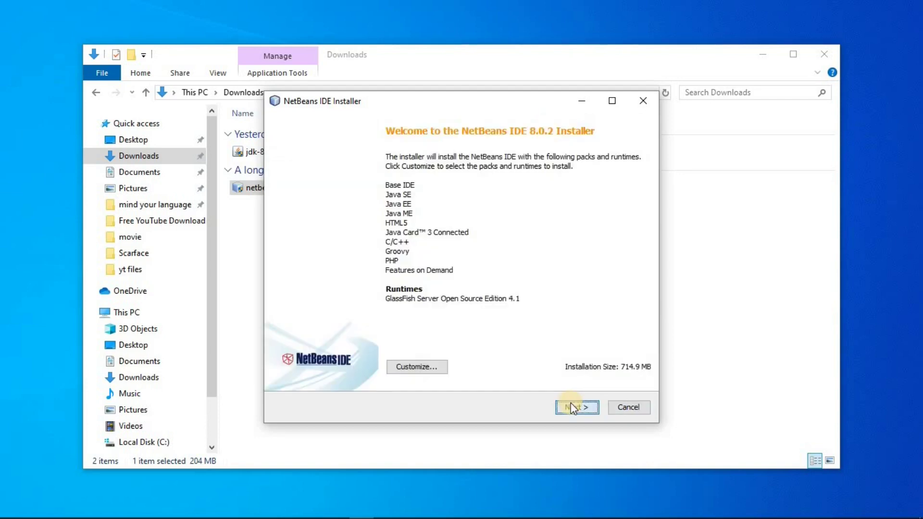
pyautogui.click(572, 407)
pyautogui.click(335, 380)
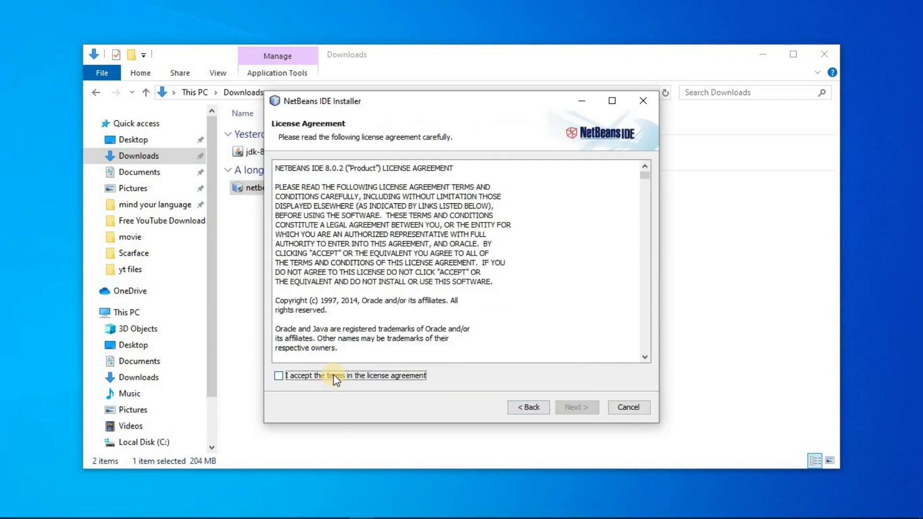
pyautogui.click(567, 408)
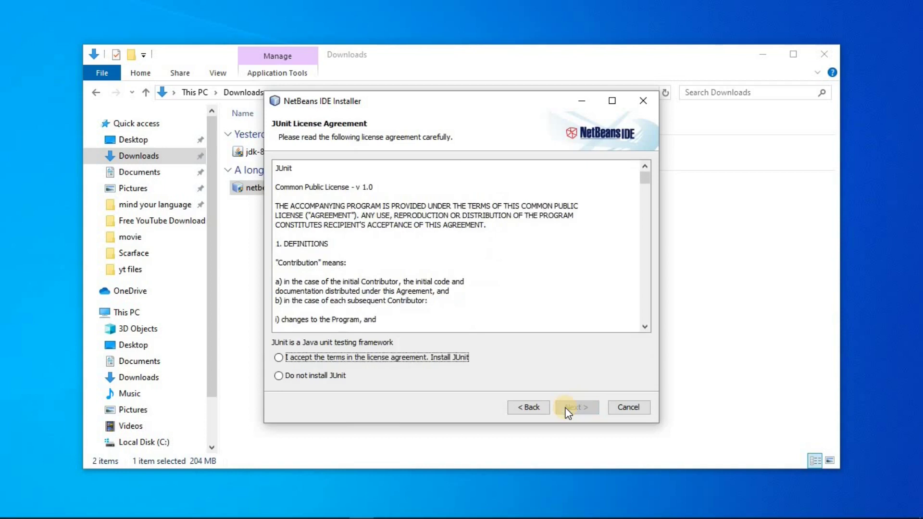
# Step: Accept the JUnit license to install it, and keep the folders C:\Program Files\NetBeans 8.0.2 and C:\Program Files\glassfish-4.1 through to the installer summary
pyautogui.click(339, 356)
pyautogui.click(575, 408)
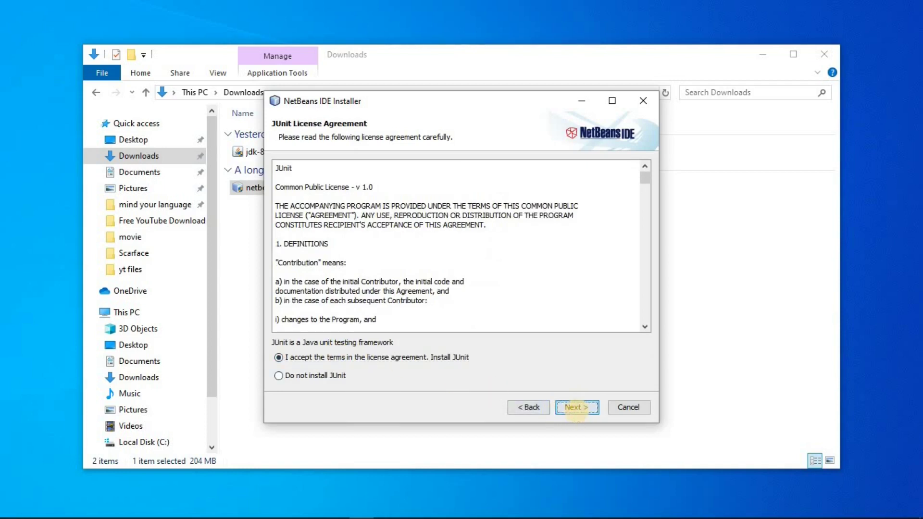
pyautogui.click(578, 408)
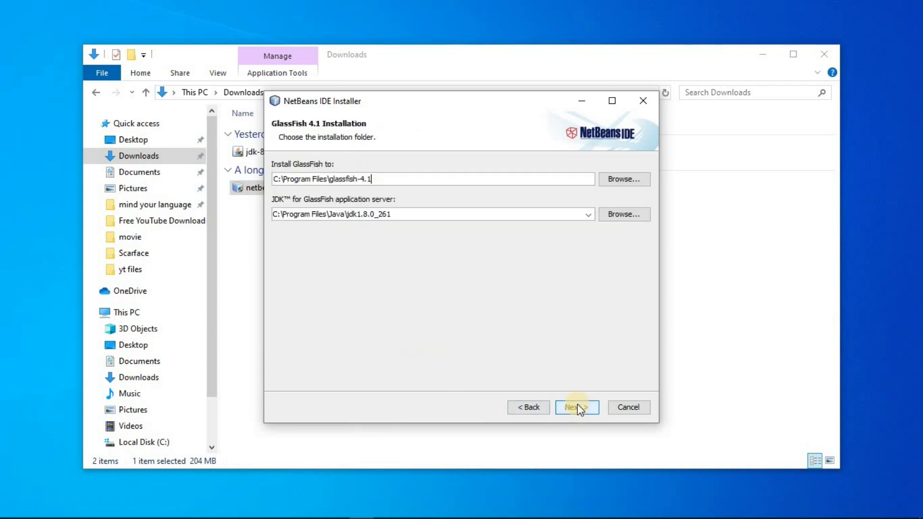
pyautogui.click(577, 407)
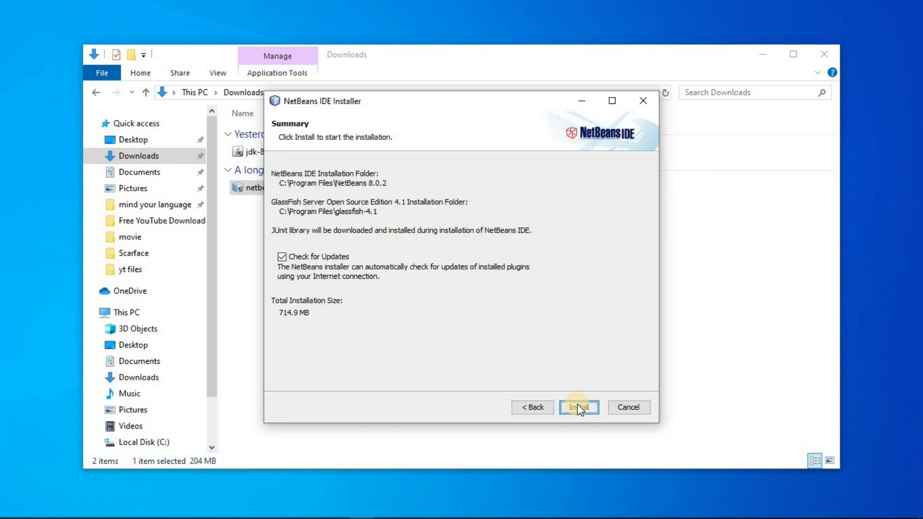
# Step: Install NetBeans IDE with the update check kept on, and finish the setup with the usage data option kept
pyautogui.click(578, 407)
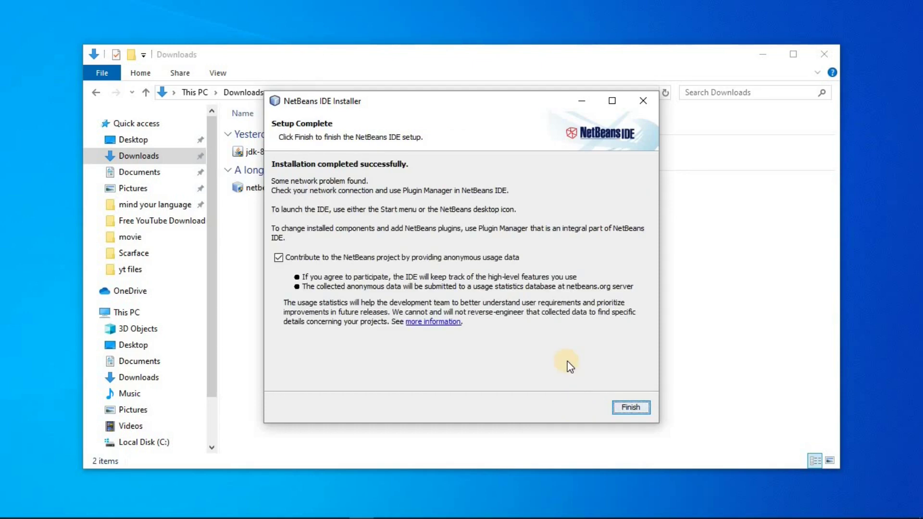
pyautogui.click(631, 407)
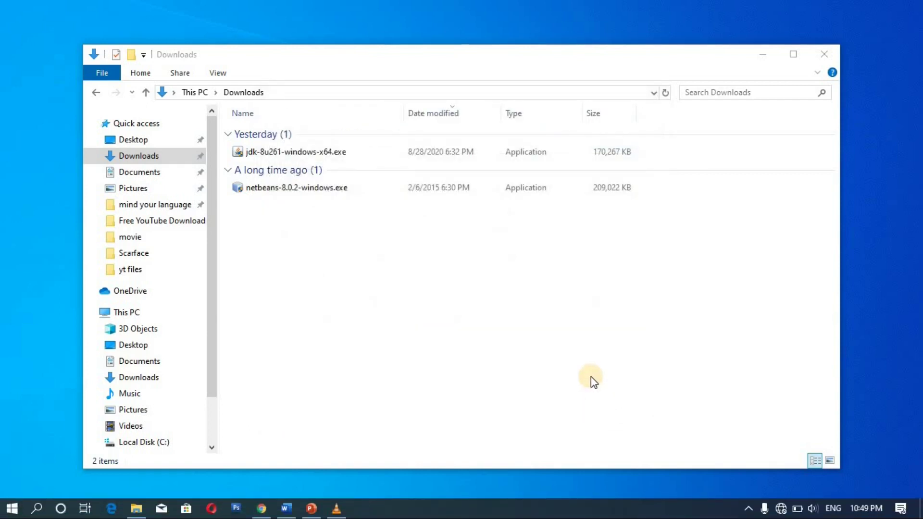
# Step: Find and launch the newly installed NetBeans IDE, and close its Start Page
pyautogui.press('super')
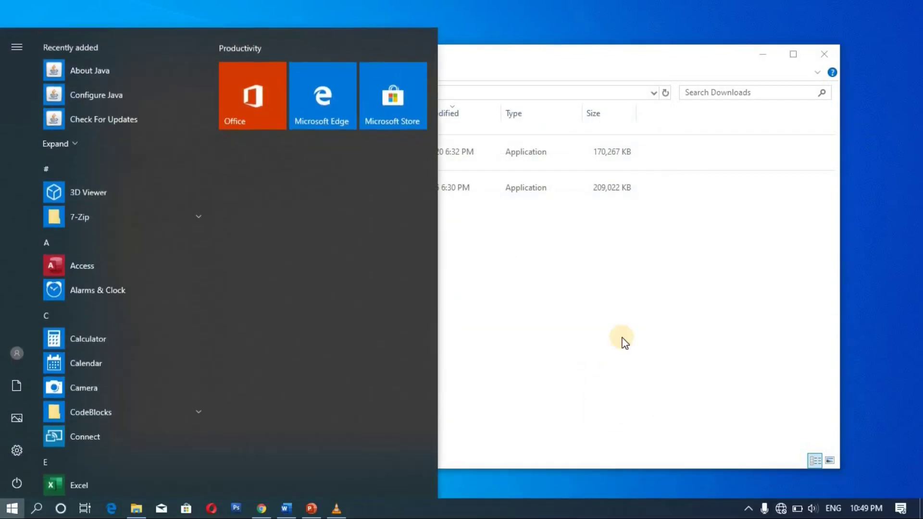
pyautogui.write('net')
pyautogui.press('Return')
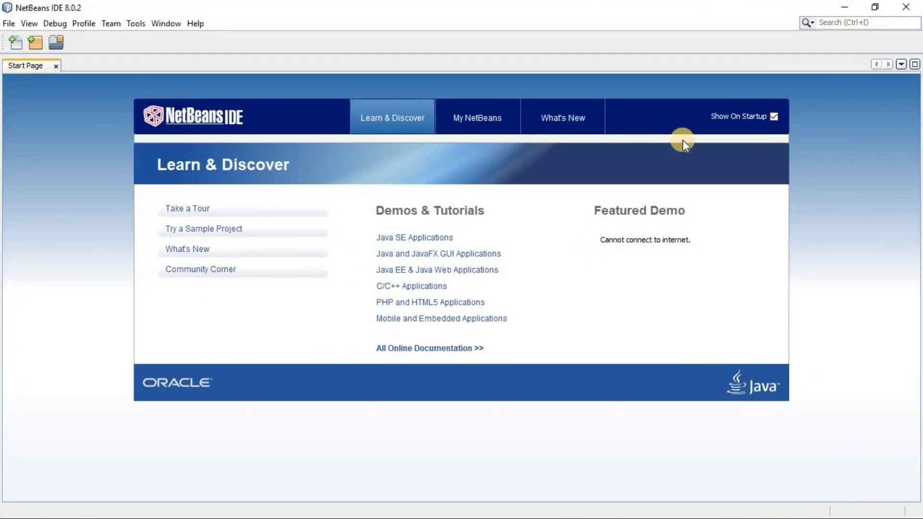
pyautogui.click(57, 64)
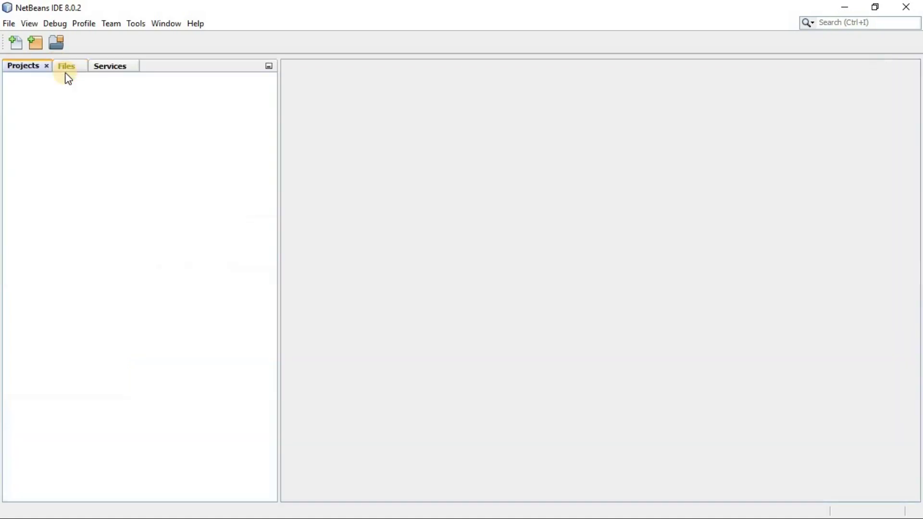
# Step: Create a new Java Application project named example, keeping the default location and main class creation
pyautogui.click(36, 41)
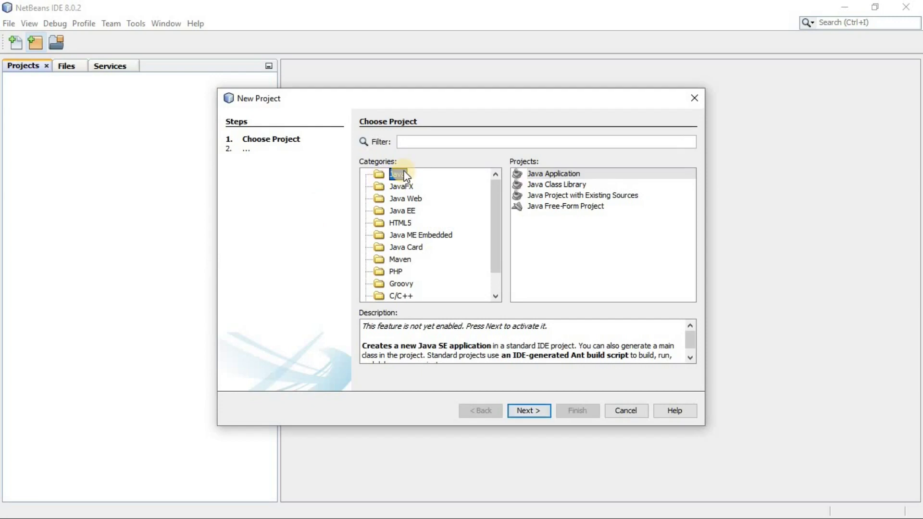
pyautogui.click(543, 174)
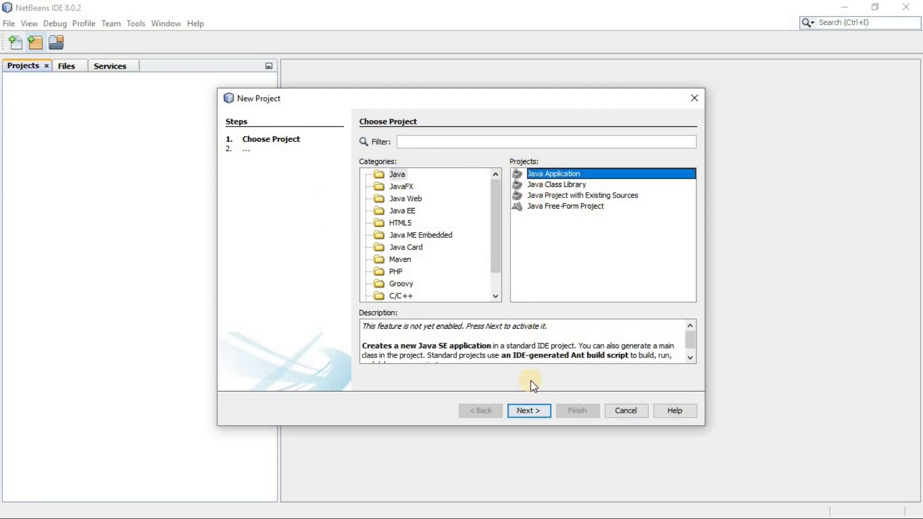
pyautogui.click(525, 411)
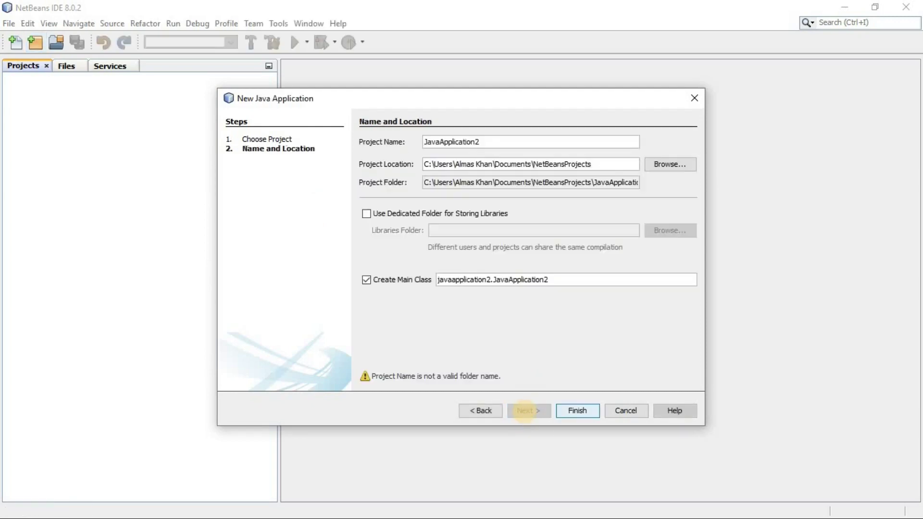
pyautogui.moveTo(494, 143); pyautogui.dragTo(394, 140)
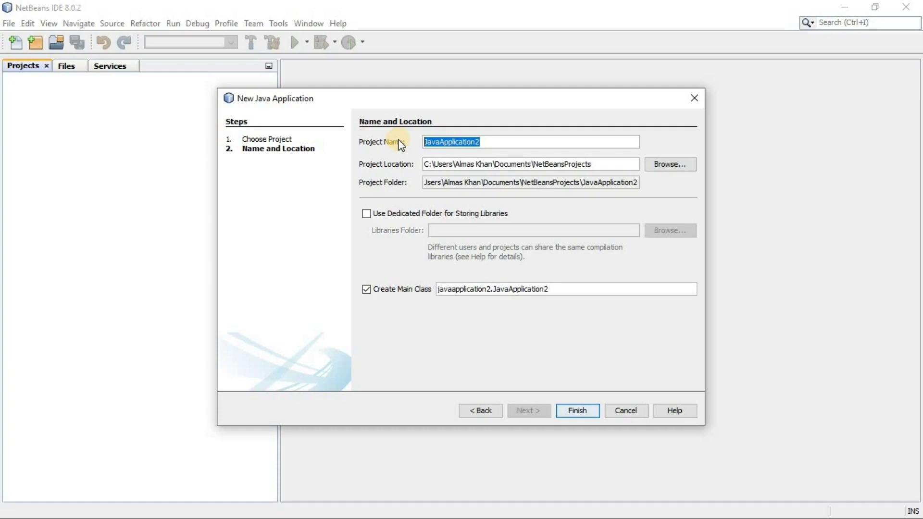
pyautogui.write('example')
pyautogui.click(578, 410)
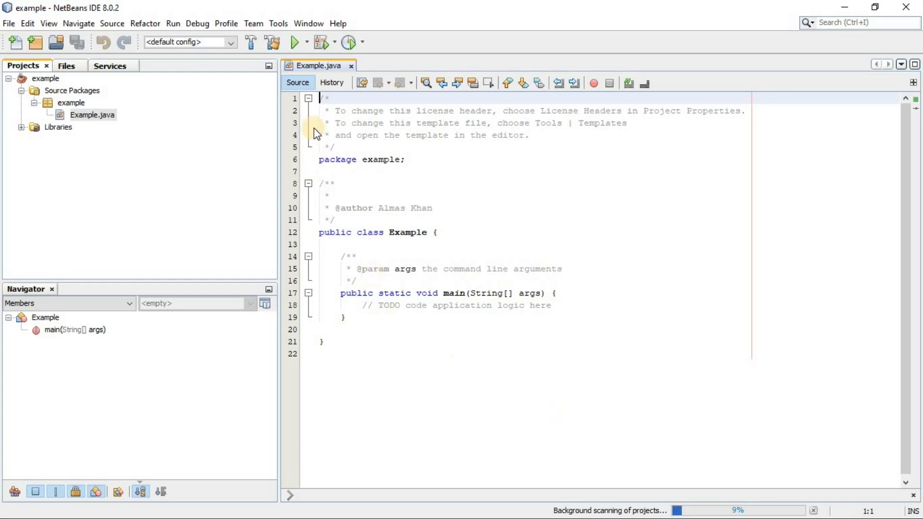
# Step: Delete the license header comment and the author comment above the class in Example.java
pyautogui.hotkey('shift', 'Down')
pyautogui.hotkey('shift', 'Down')
pyautogui.hotkey('shift', 'Down')
pyautogui.hotkey('shift', 'Down')
pyautogui.hotkey('shift', 'Down')
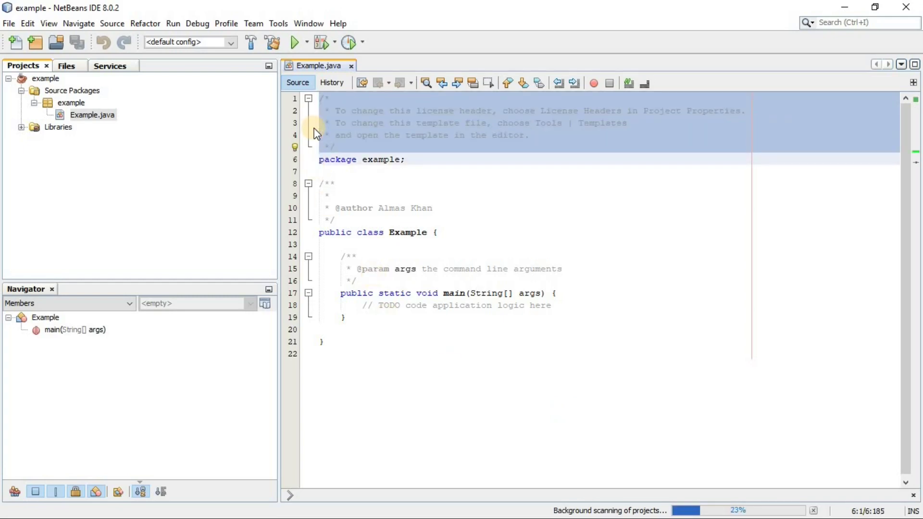
pyautogui.press('Delete')
pyautogui.moveTo(319, 123); pyautogui.dragTo(319, 169)
pyautogui.press('Delete')
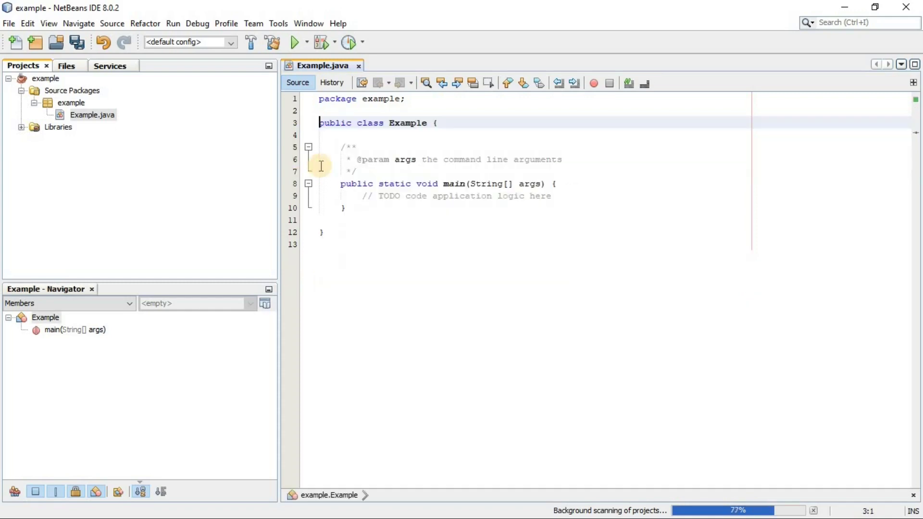
# Step: Add the line System.out.println("hello world!"); at the end of the main method
pyautogui.click(344, 206)
pyautogui.press('Return')
pyautogui.press('Up')
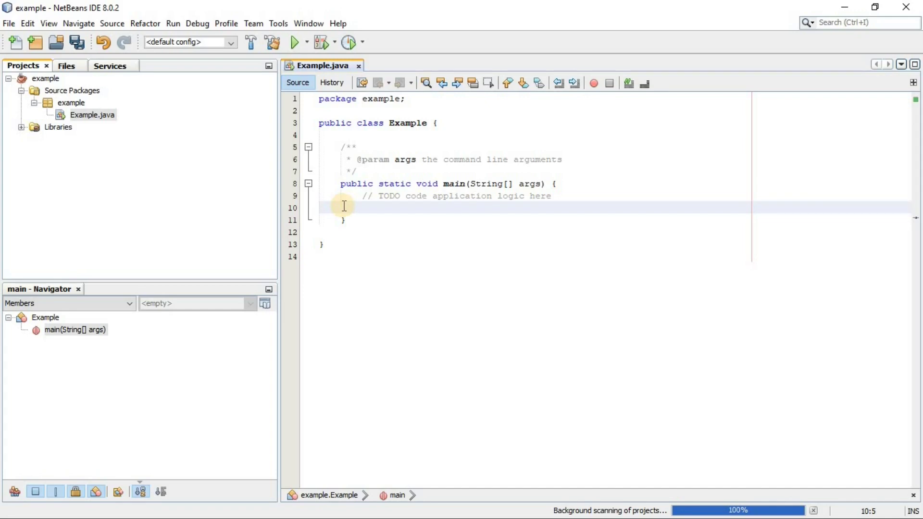
pyautogui.write('System.out.print')
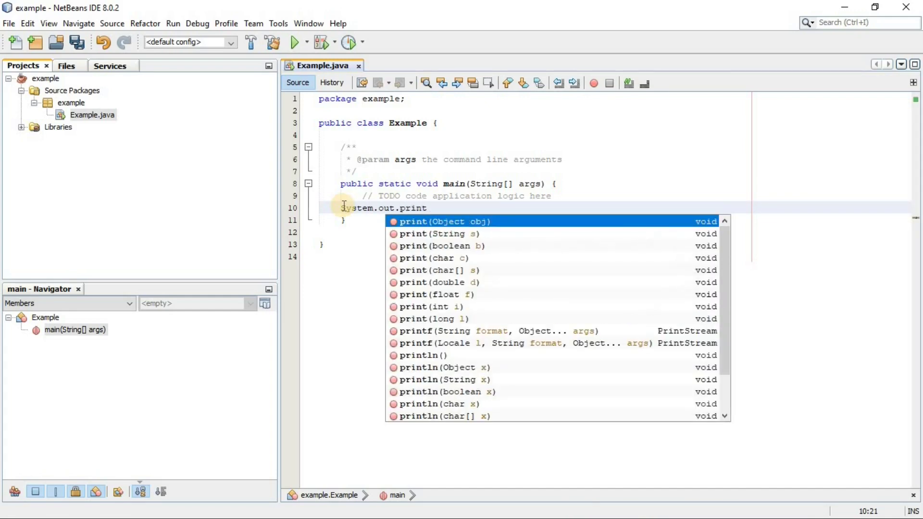
pyautogui.write('ln(')
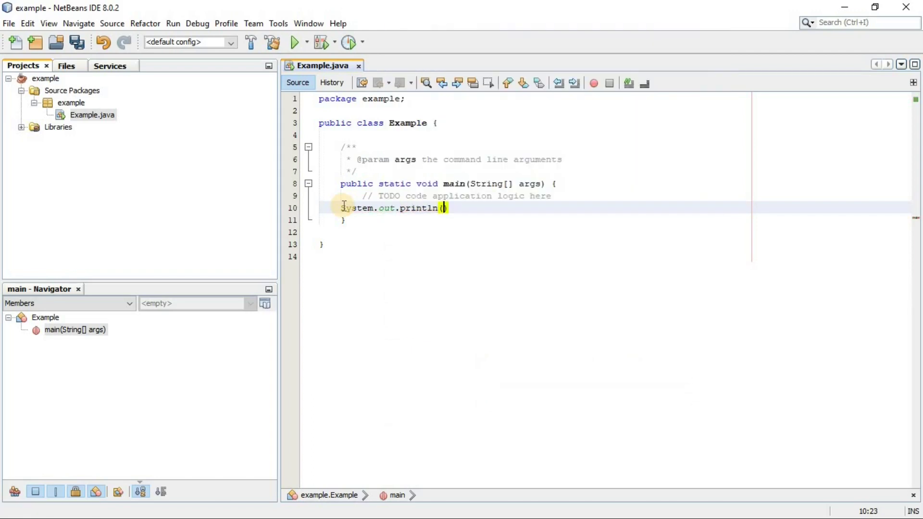
pyautogui.write('"hello ow')
pyautogui.press('BackSpace')
pyautogui.press('BackSpace')
pyautogui.write('world!");')
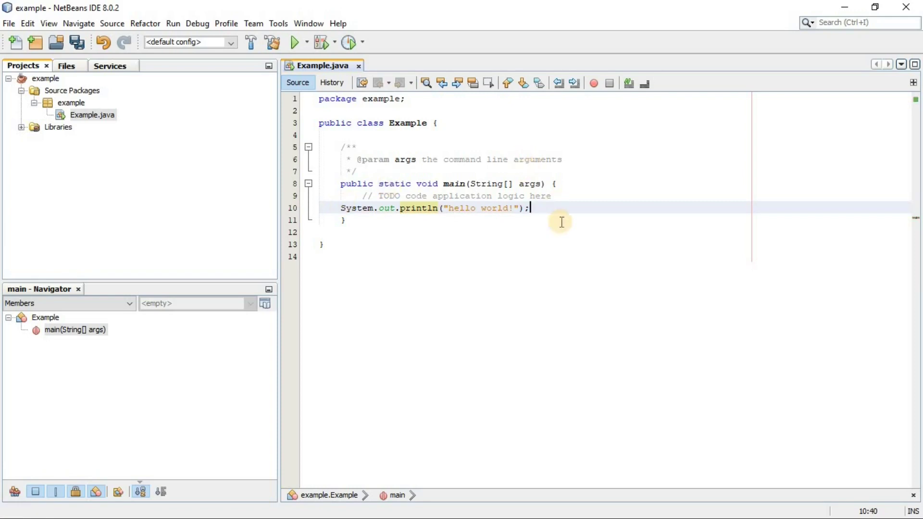
# Step: Run the example project and check the line it prints in the output
pyautogui.rightClick(561, 221)
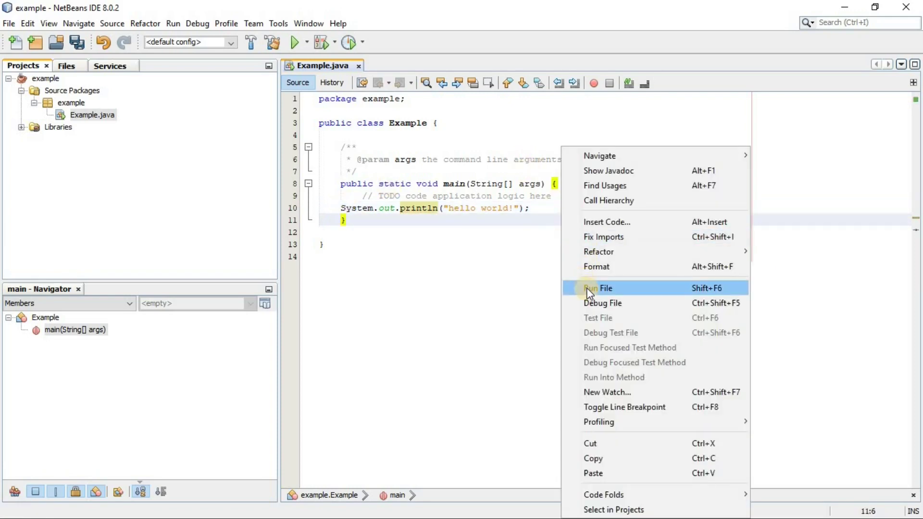
pyautogui.click(293, 41)
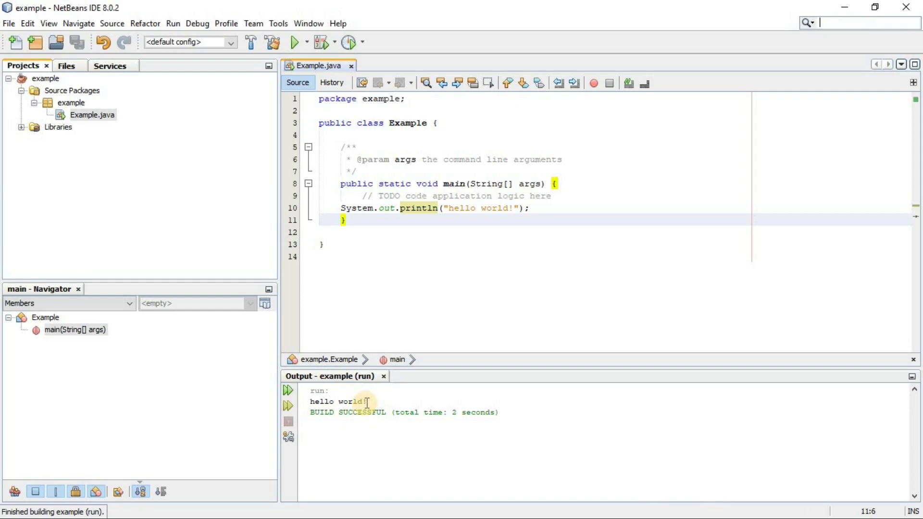
pyautogui.moveTo(367, 402); pyautogui.dragTo(310, 402)
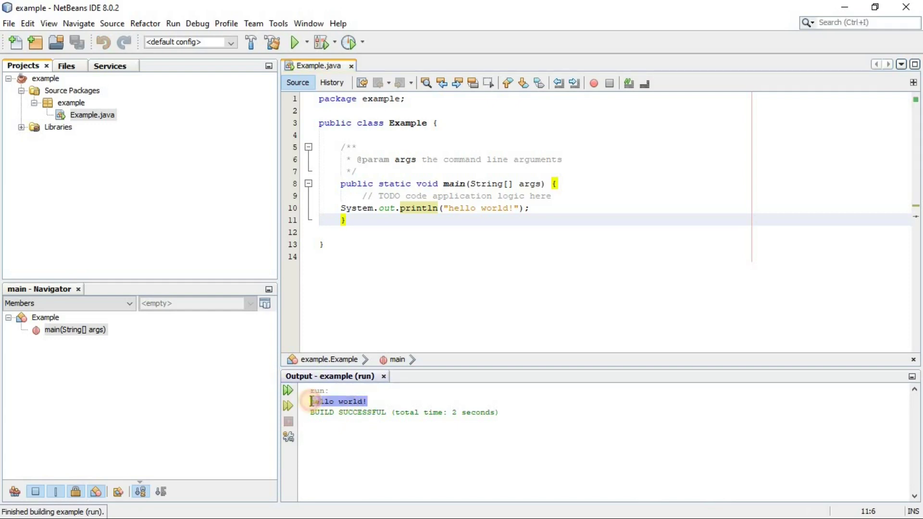
pyautogui.click(354, 256)
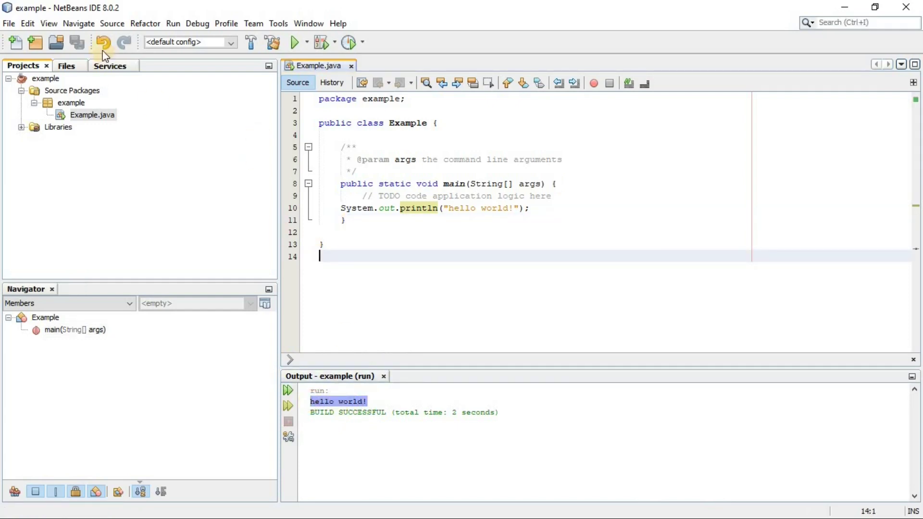
# Step: Look through the new project categories, including C/C++, PHP, Java EE and Java Web, without creating a project
pyautogui.click(36, 43)
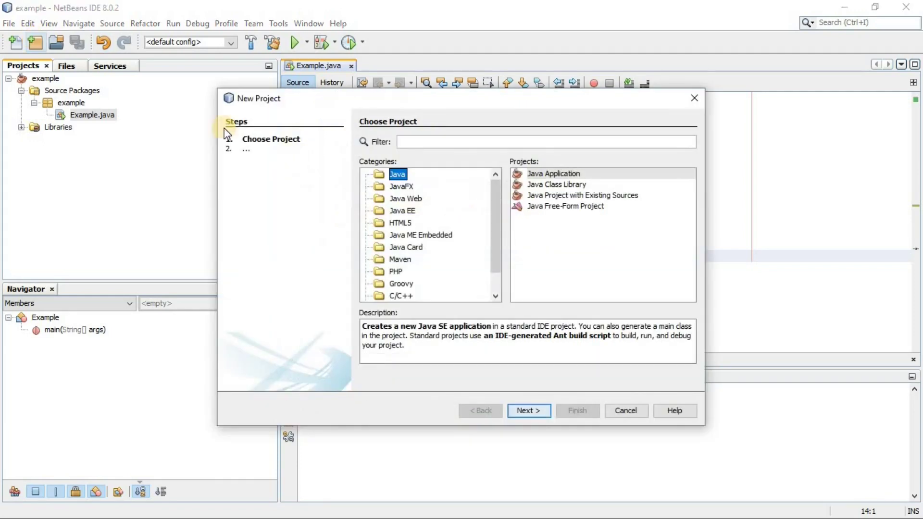
pyautogui.moveTo(494, 212); pyautogui.dragTo(492, 243)
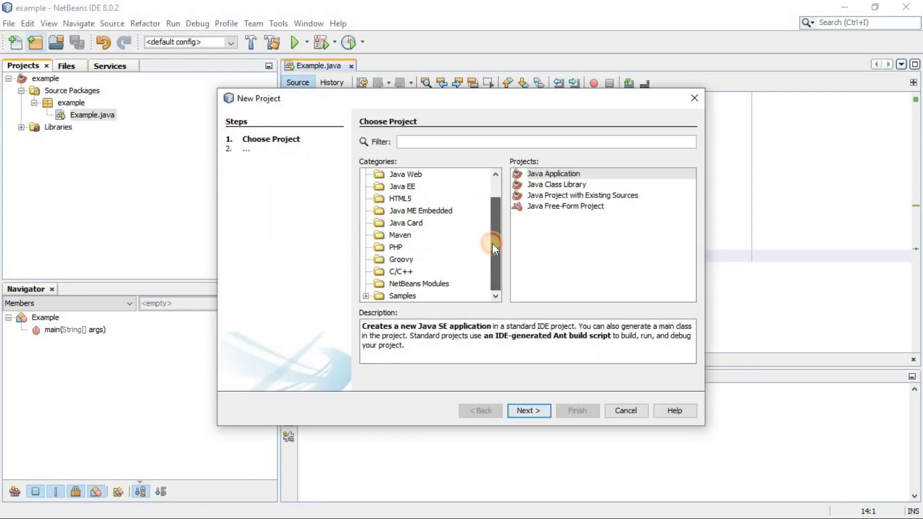
pyautogui.click(399, 271)
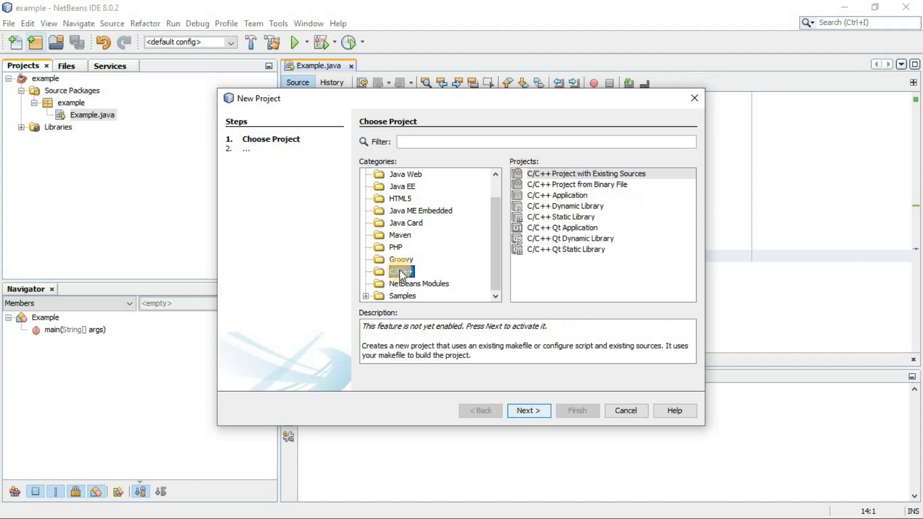
pyautogui.click(399, 247)
pyautogui.click(403, 187)
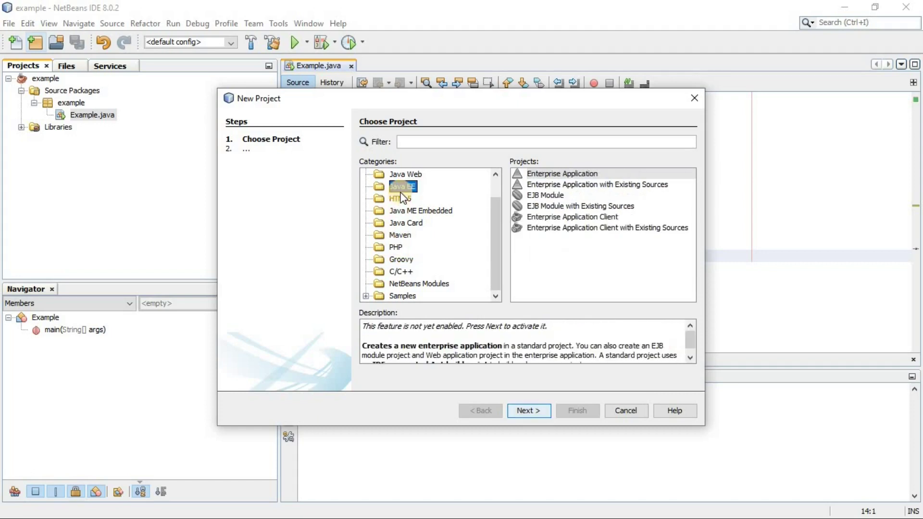
pyautogui.press('Up')
pyautogui.moveTo(495, 235)
pyautogui.mouseDown()
pyautogui.moveTo(495, 226)
pyautogui.moveTo(495, 239)
pyautogui.mouseUp()
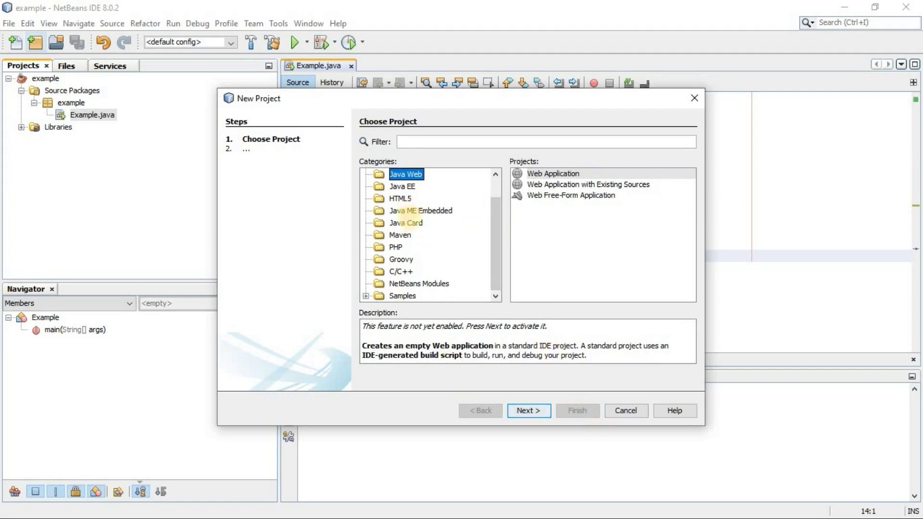
pyautogui.click(627, 410)
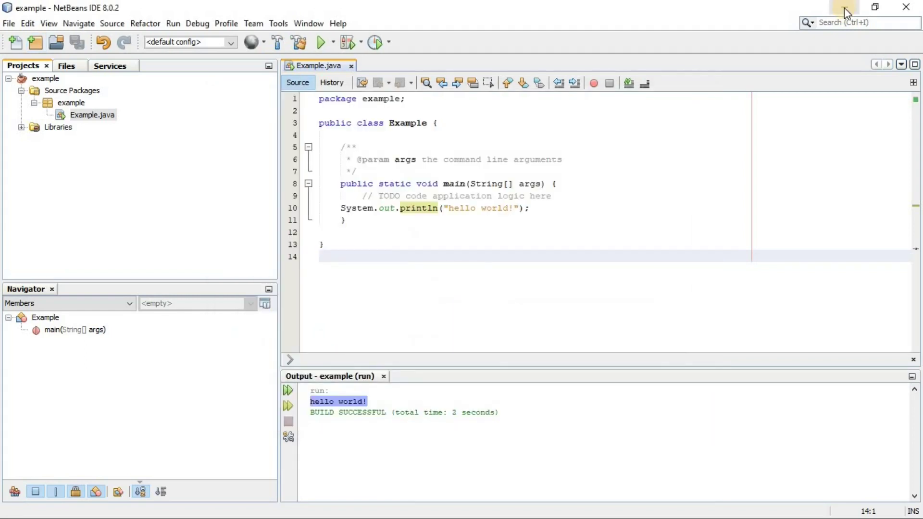
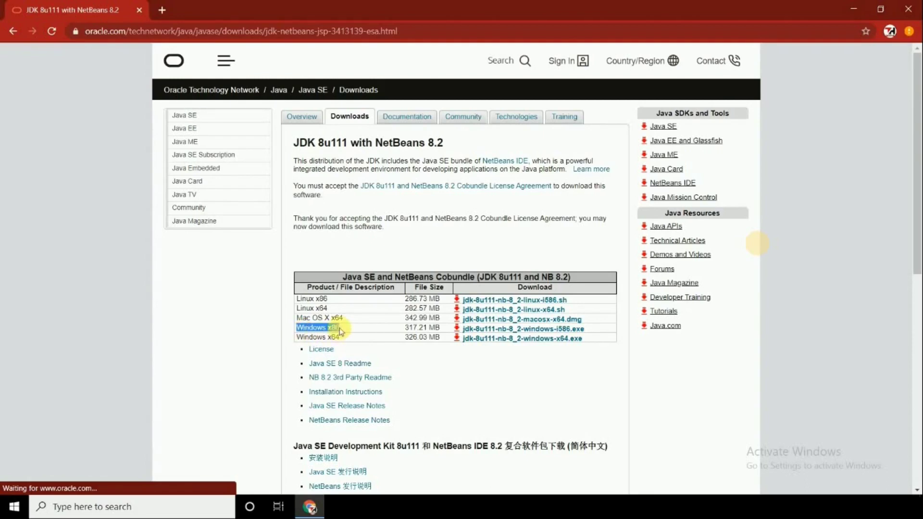
# Step: On Oracle's JDK 8u111 with NetBeans 8.2 page in Chrome, download jdk-8u111-nb-8_2-windows-x64.exe and show all downloads
pyautogui.tripleClick(341, 338)
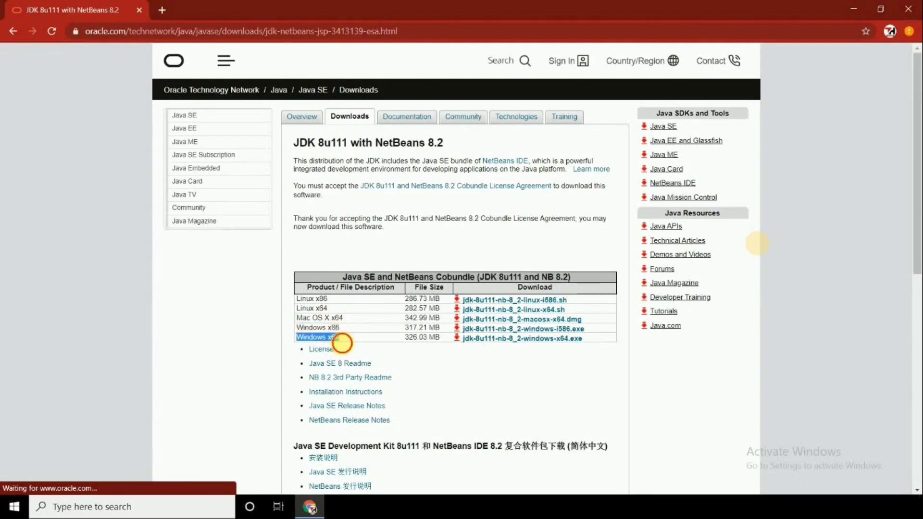
pyautogui.click(517, 389)
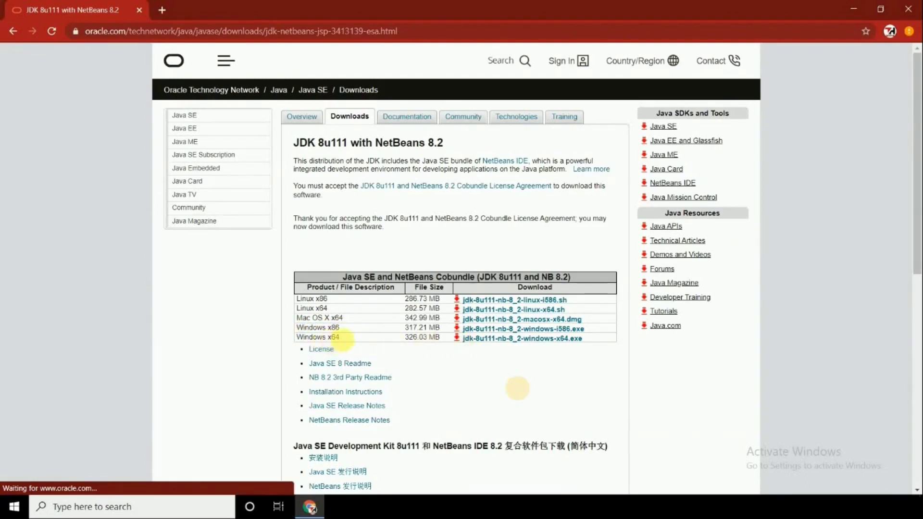
pyautogui.click(488, 339)
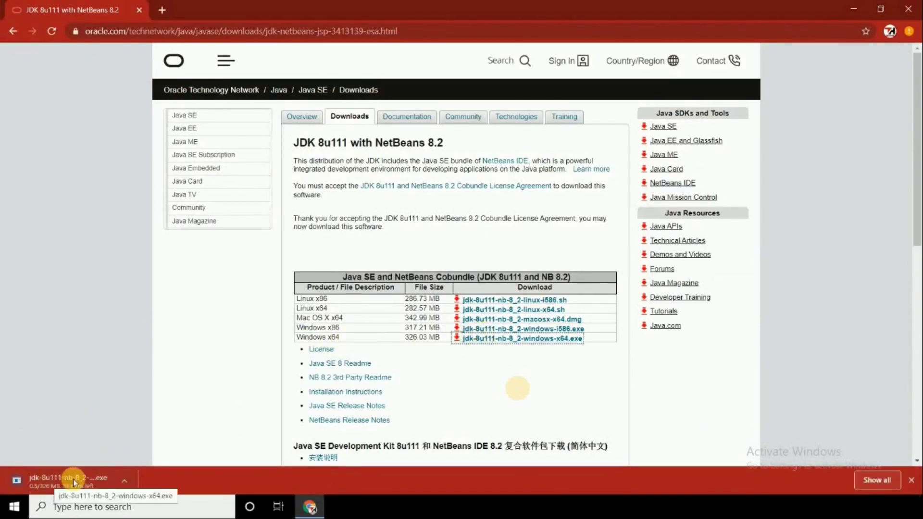
pyautogui.click(123, 480)
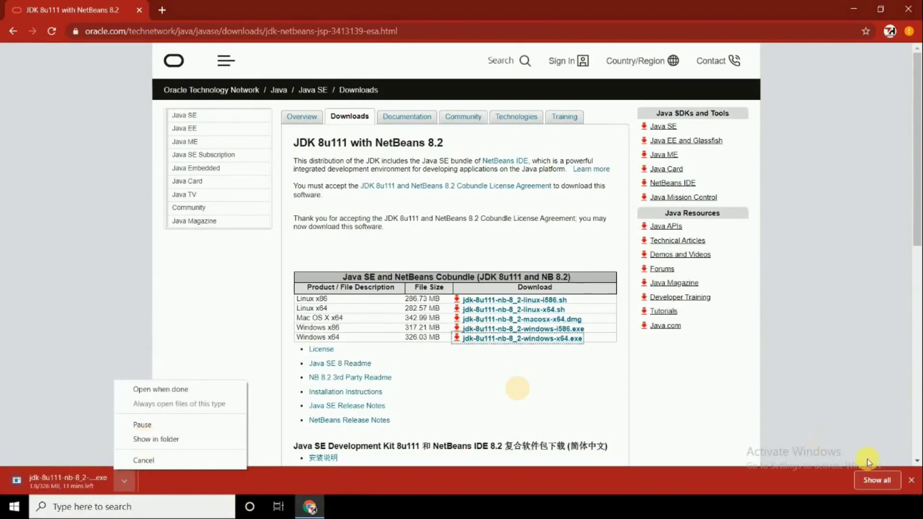
pyautogui.click(872, 480)
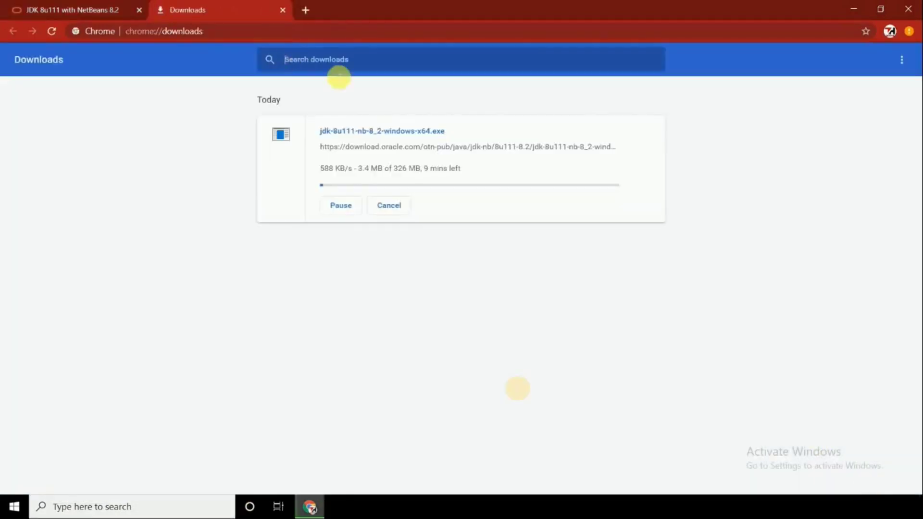